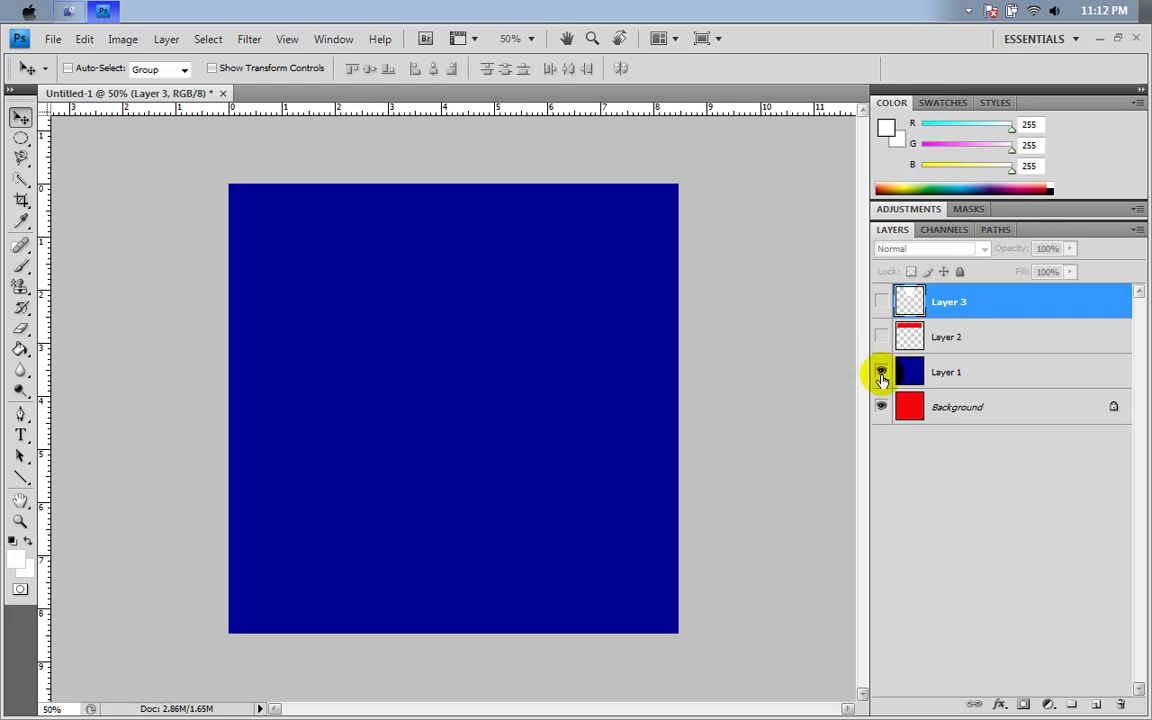
# - Delete the hidden Layer 2 and Layer 3 from the document
pyautogui.keyDown('shift'); pyautogui.click(985, 335); pyautogui.keyUp('shift')
pyautogui.moveTo(985, 334); pyautogui.dragTo(1119, 704)
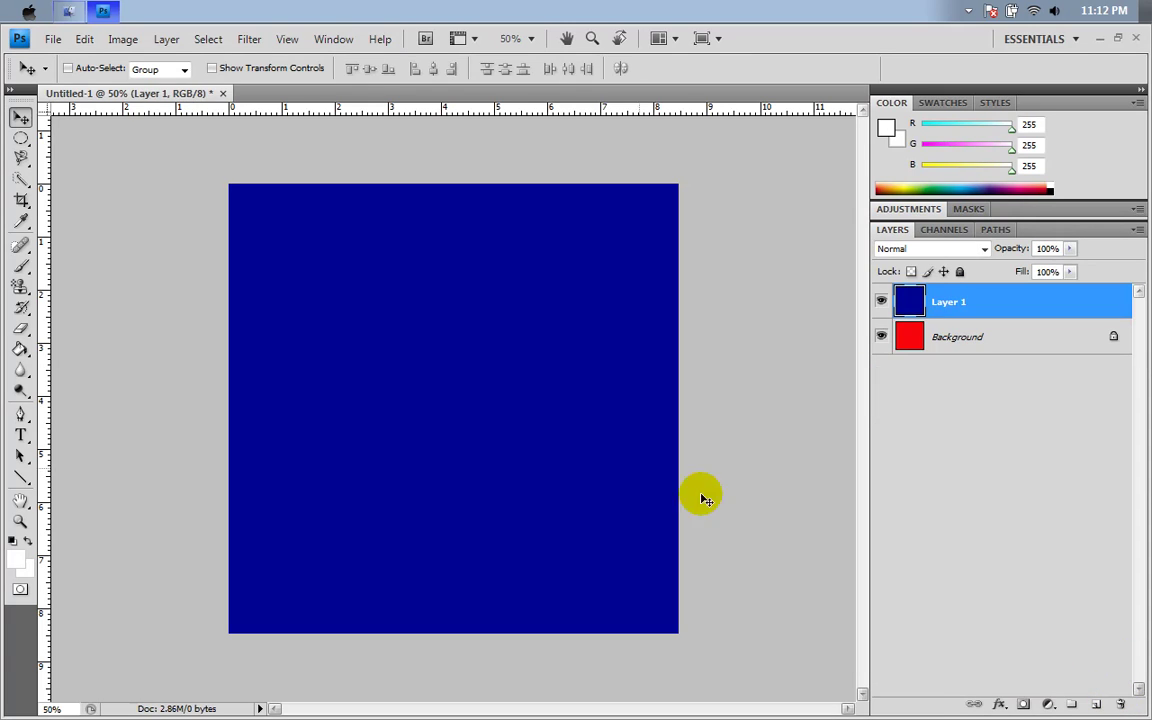
# - Draw a wide rectangular selection along the canvas's upper edge and fill it with white on a new layer
pyautogui.moveTo(18, 140); pyautogui.dragTo(69, 134)
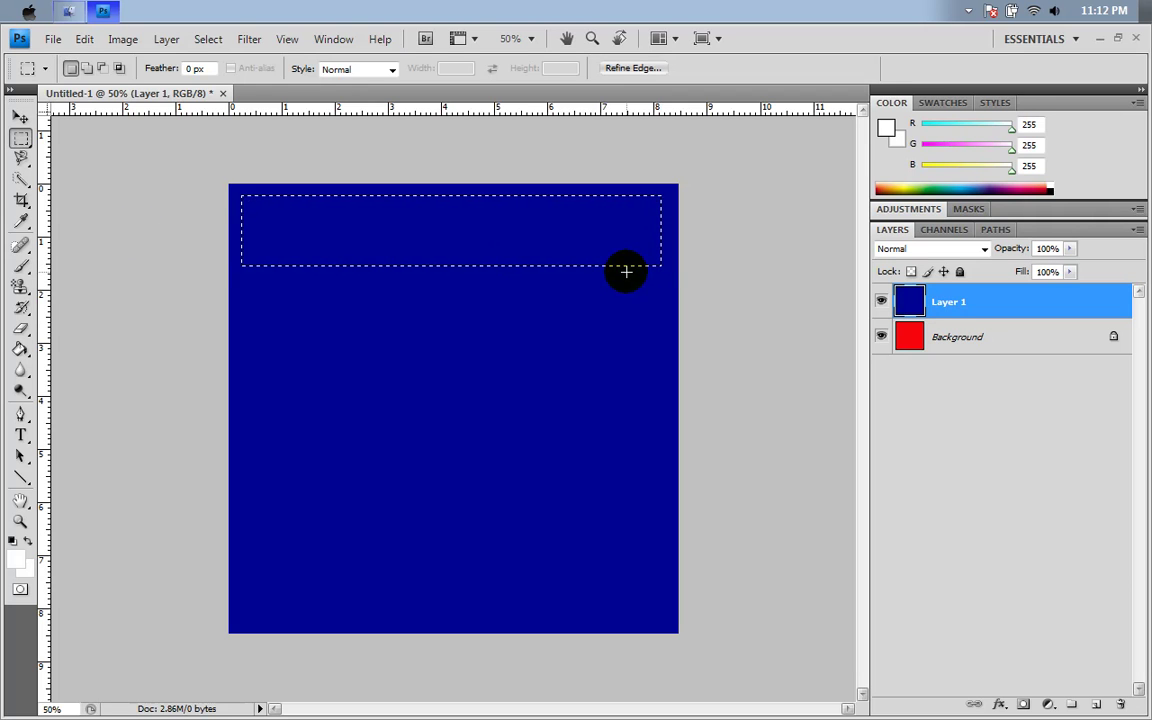
pyautogui.click(21, 351)
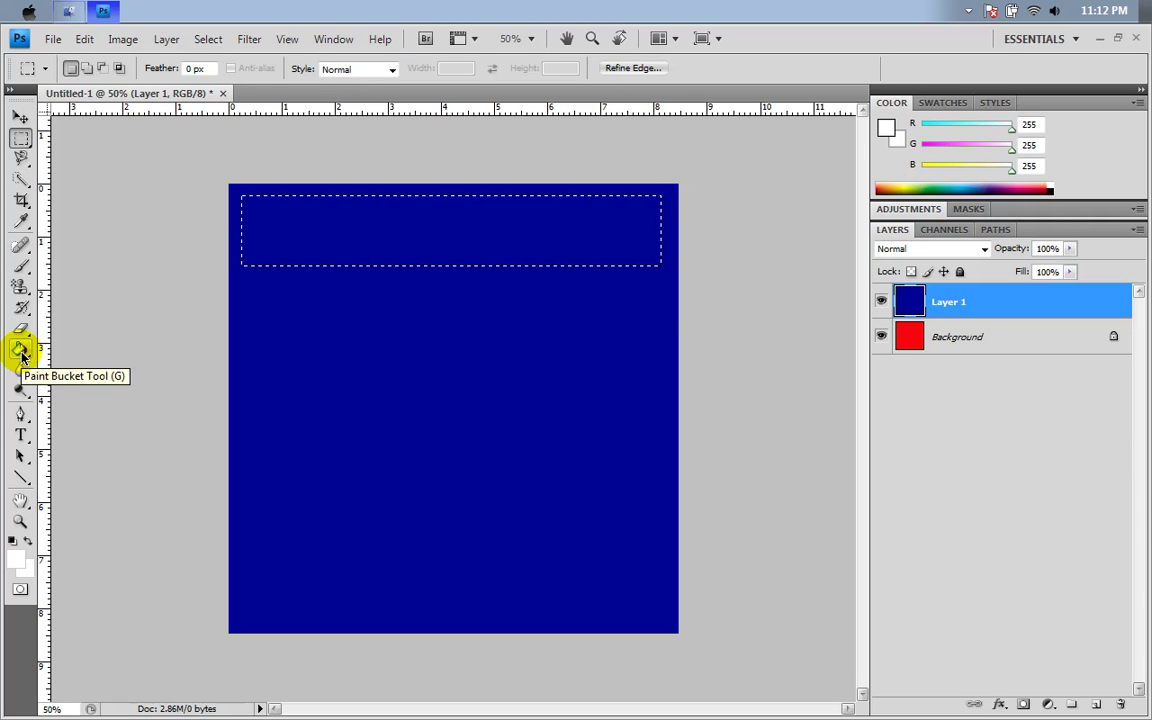
pyautogui.hotkey('ctrl', 'shift', 'n')
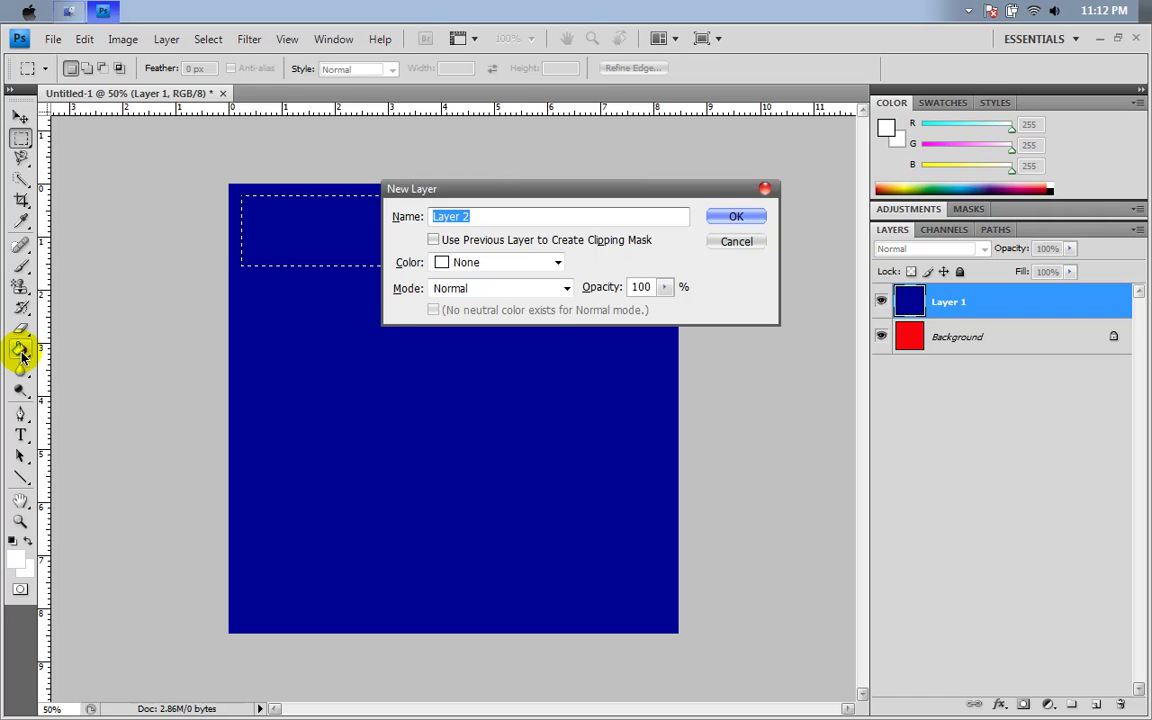
pyautogui.press('Return')
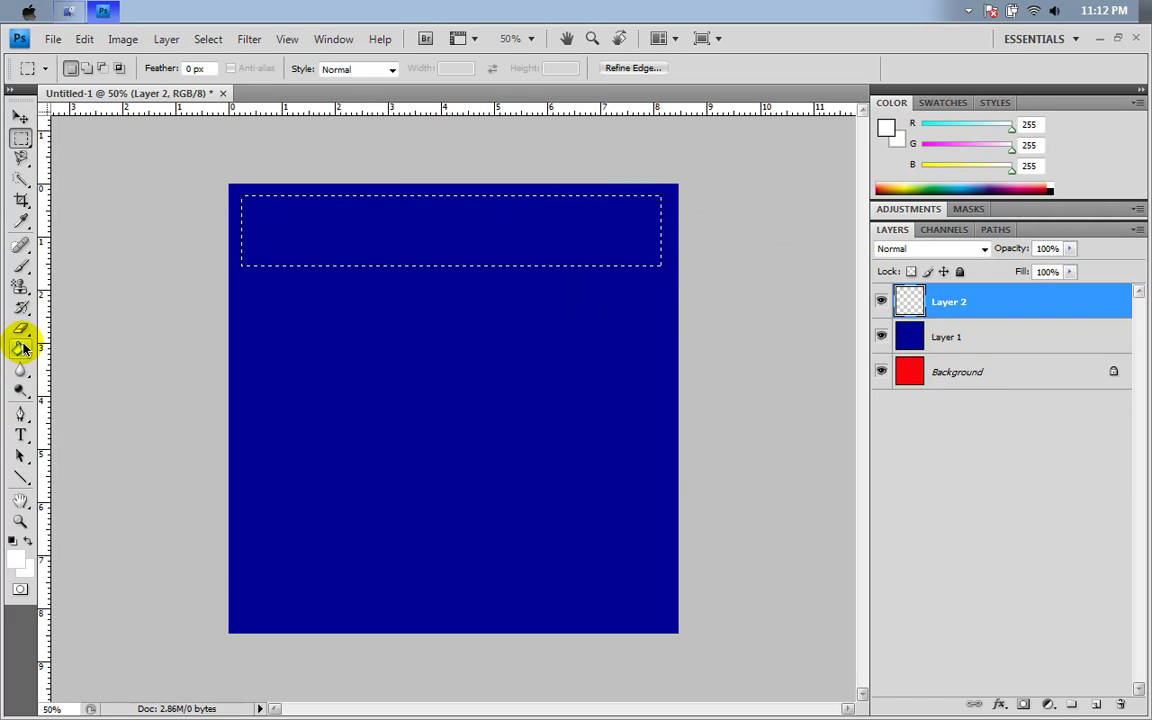
pyautogui.click(22, 345)
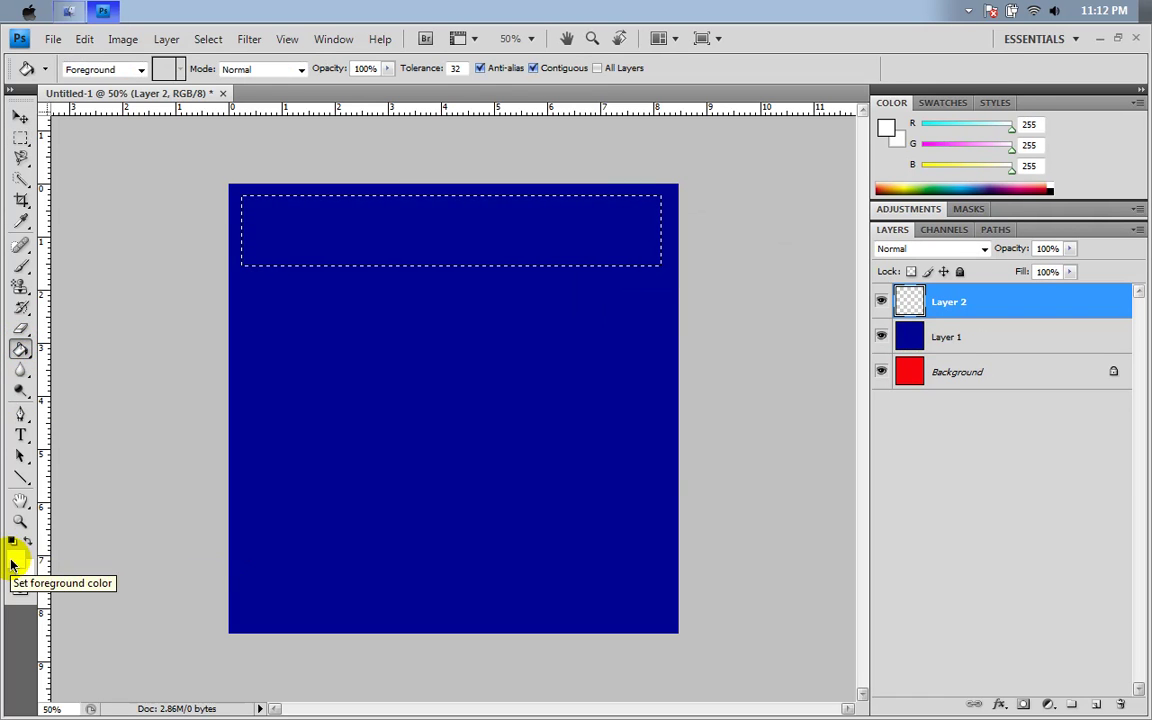
pyautogui.click(381, 242)
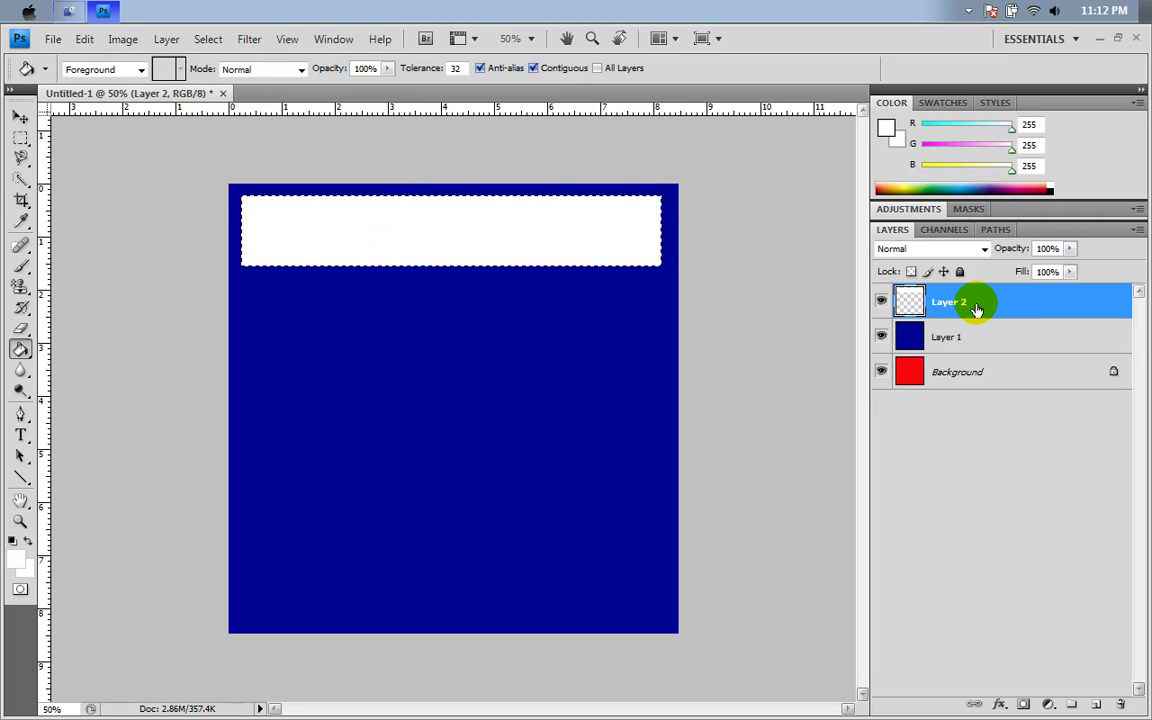
# - Hide and reshow Layer 2 to check what it contains
pyautogui.click(881, 303)
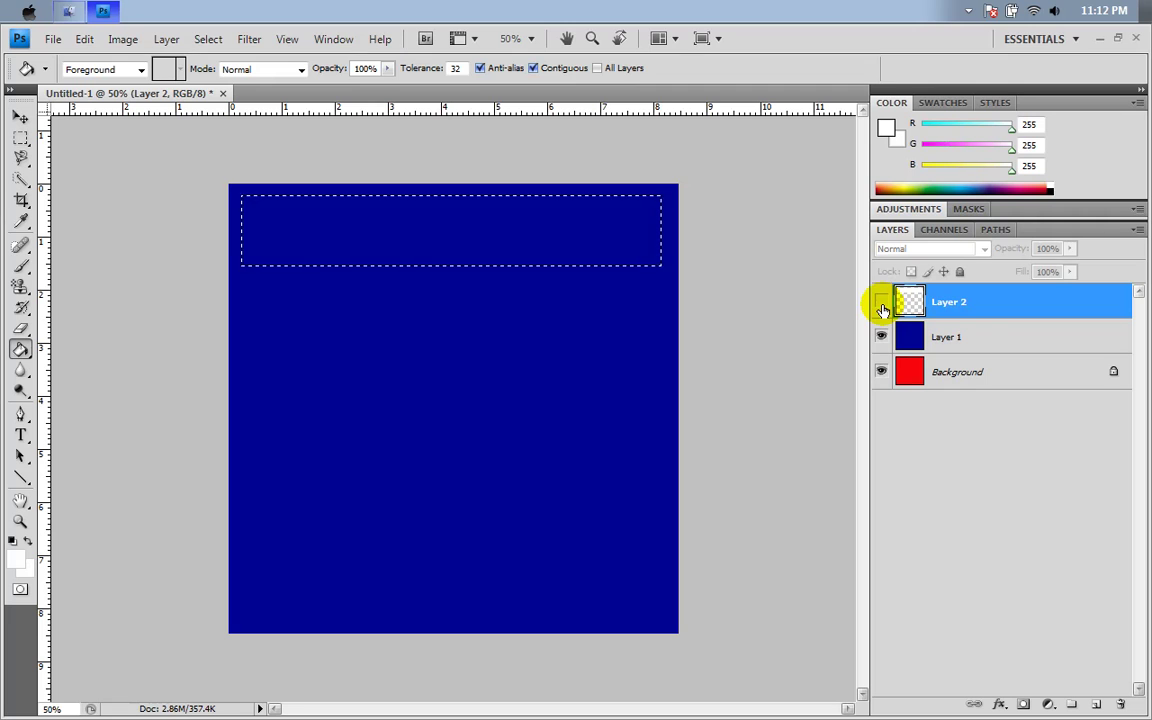
pyautogui.click(881, 302)
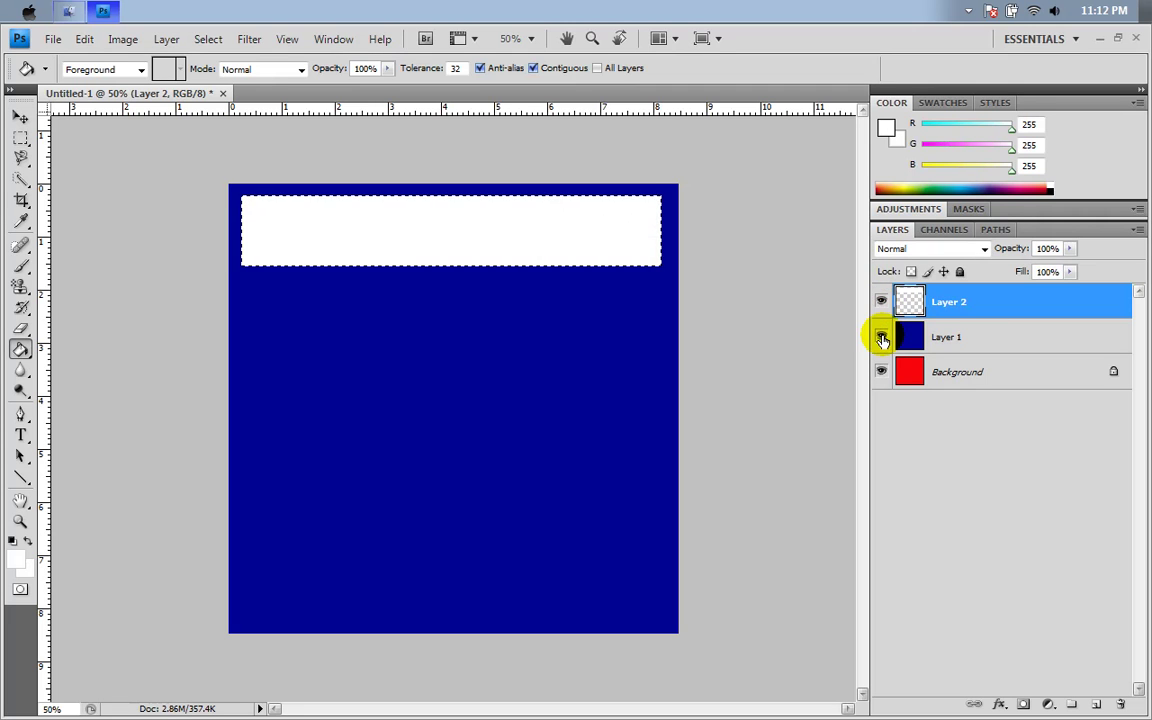
pyautogui.click(881, 303)
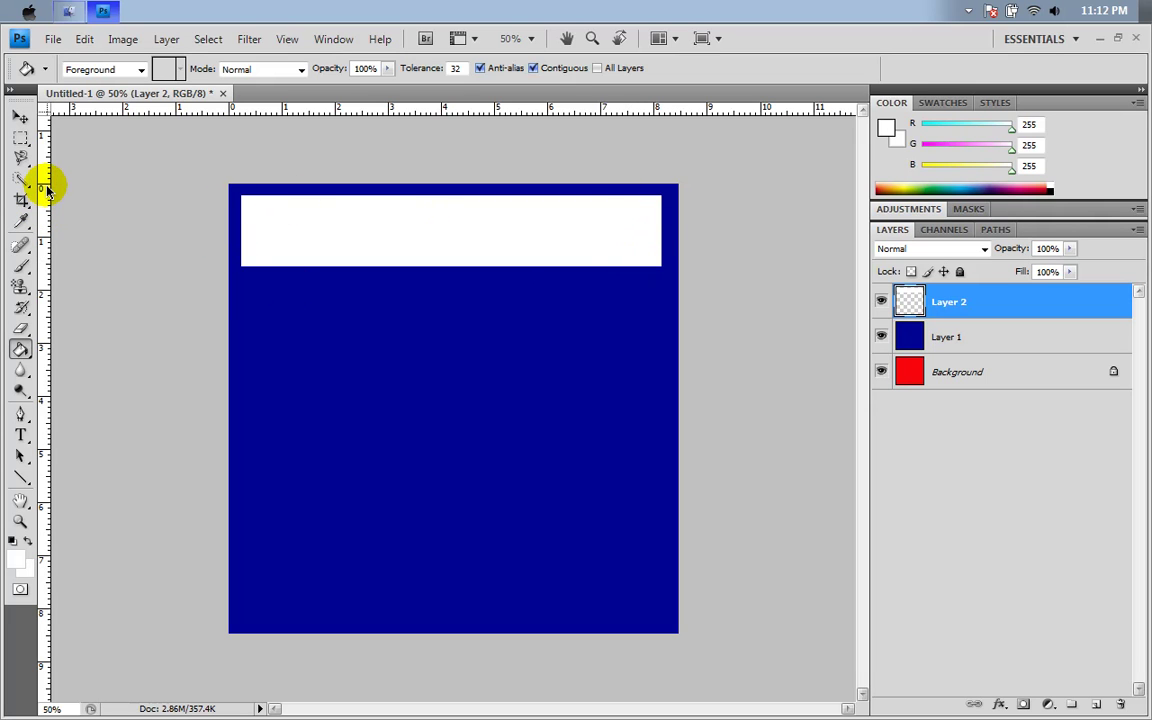
# - Draw a nearly round elliptical selection below the left part of the white rectangle
pyautogui.click(20, 138)
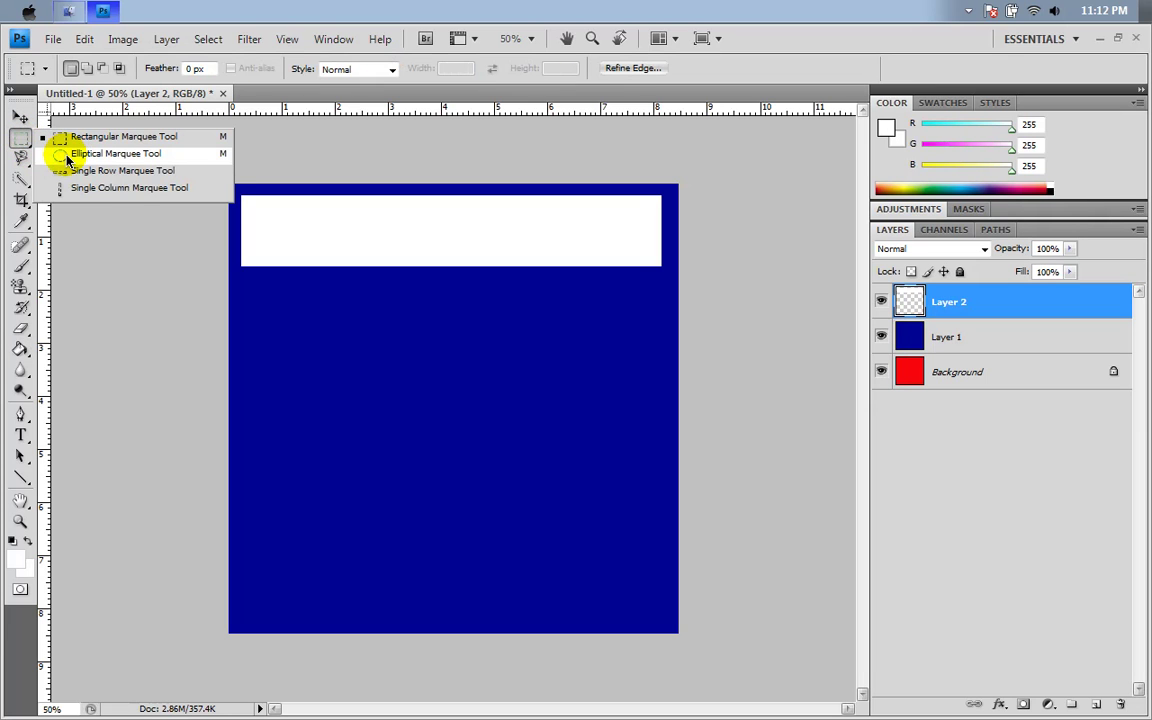
pyautogui.click(68, 154)
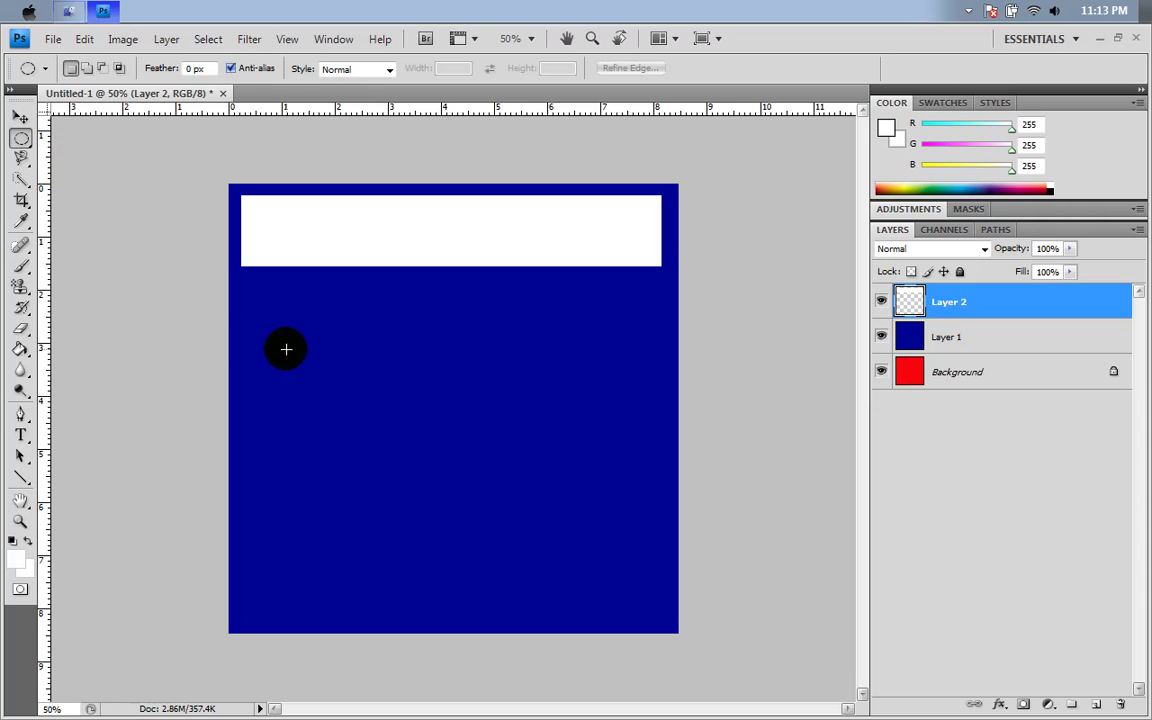
pyautogui.click(24, 143)
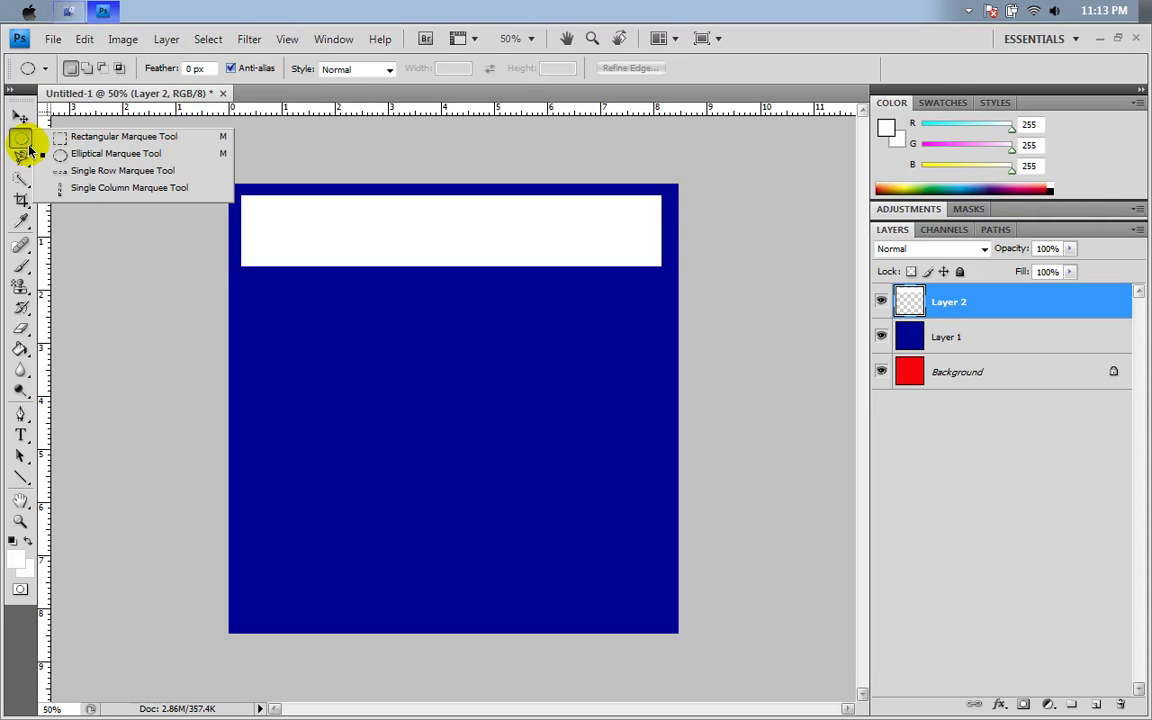
pyautogui.click(46, 154)
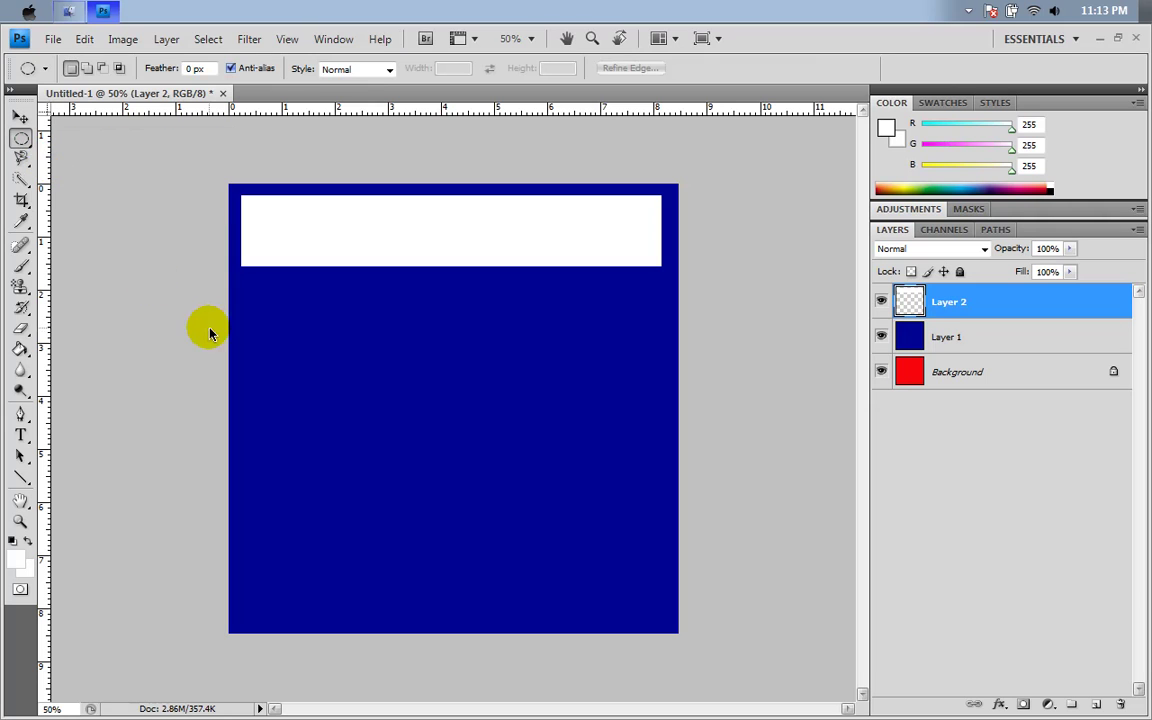
pyautogui.moveTo(253, 295); pyautogui.dragTo(376, 403)
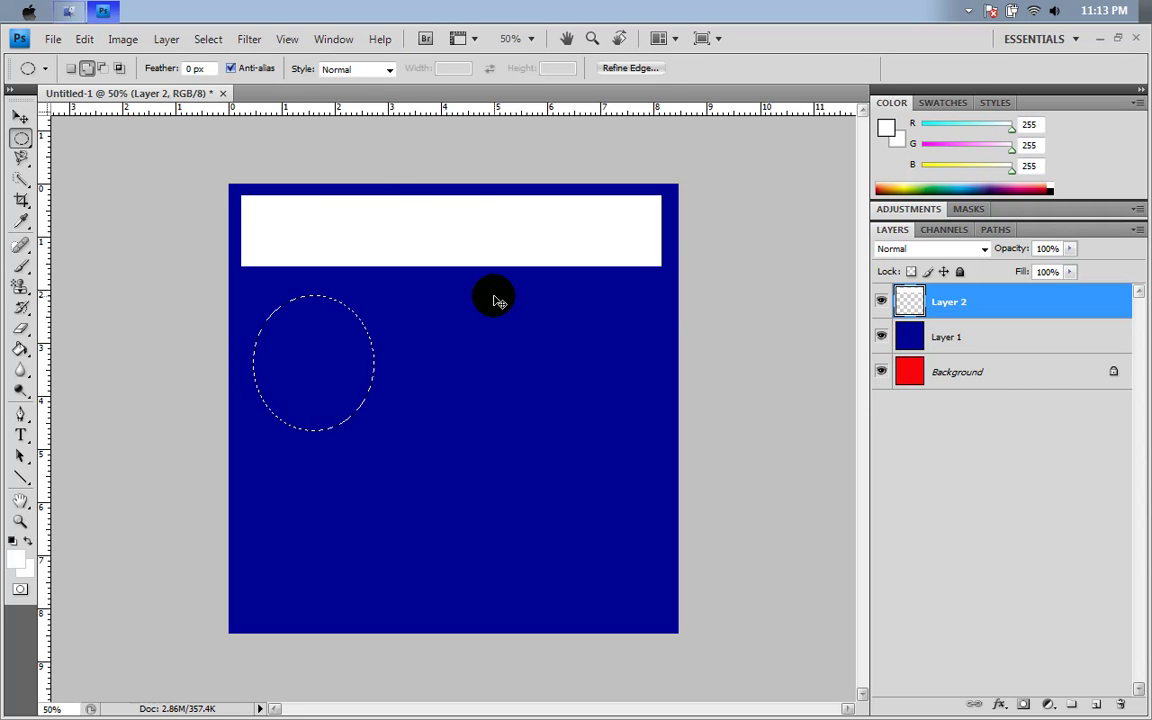
# - Fill the elliptical selection with white on a new Layer 3 and toggle that layer's visibility to check it
pyautogui.hotkey('ctrl', 'shift', 'n')
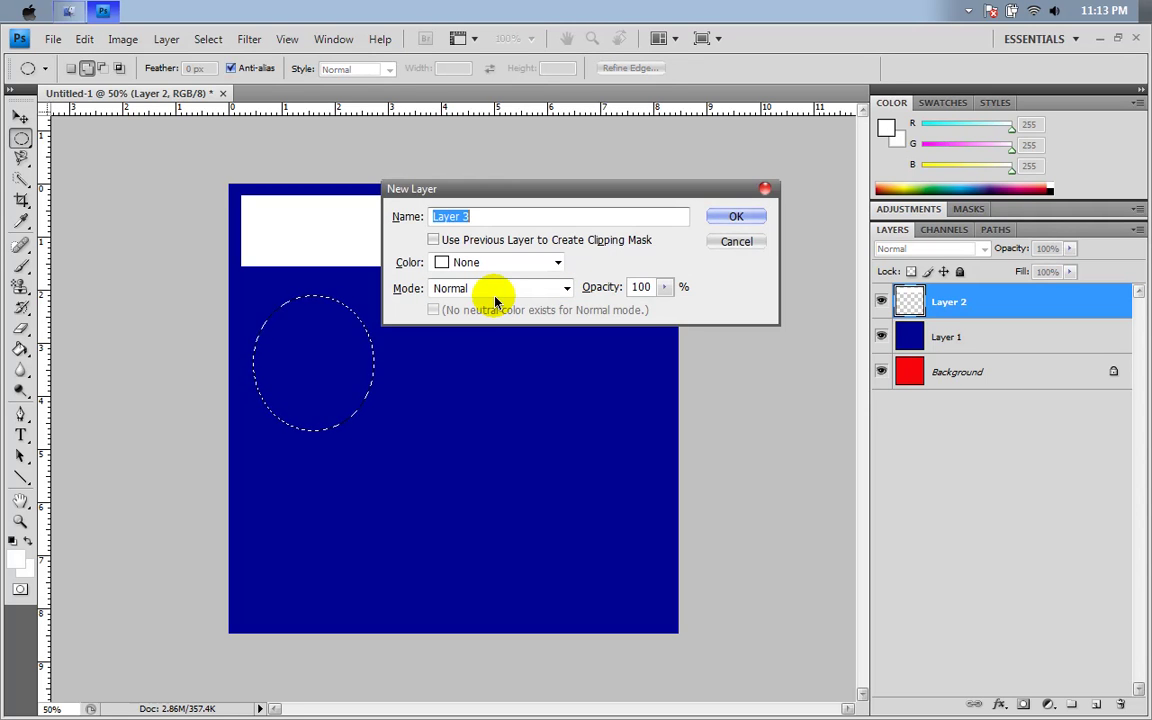
pyautogui.press('Return')
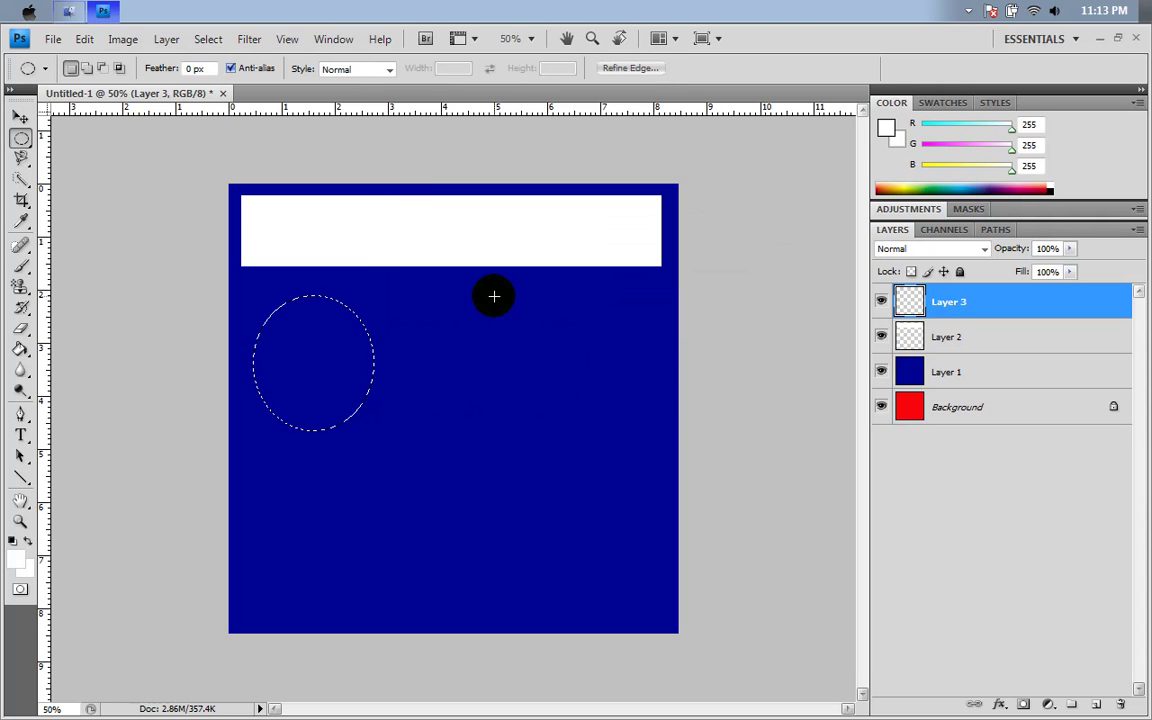
pyautogui.click(20, 349)
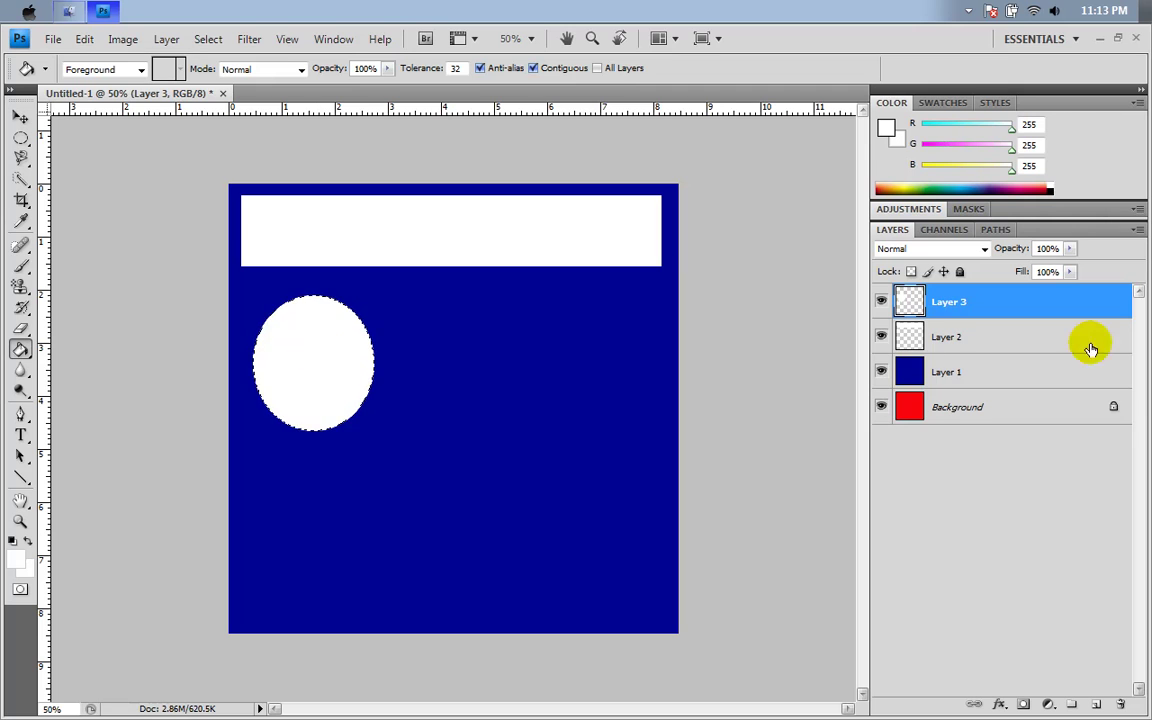
pyautogui.click(881, 301)
pyautogui.click(881, 301)
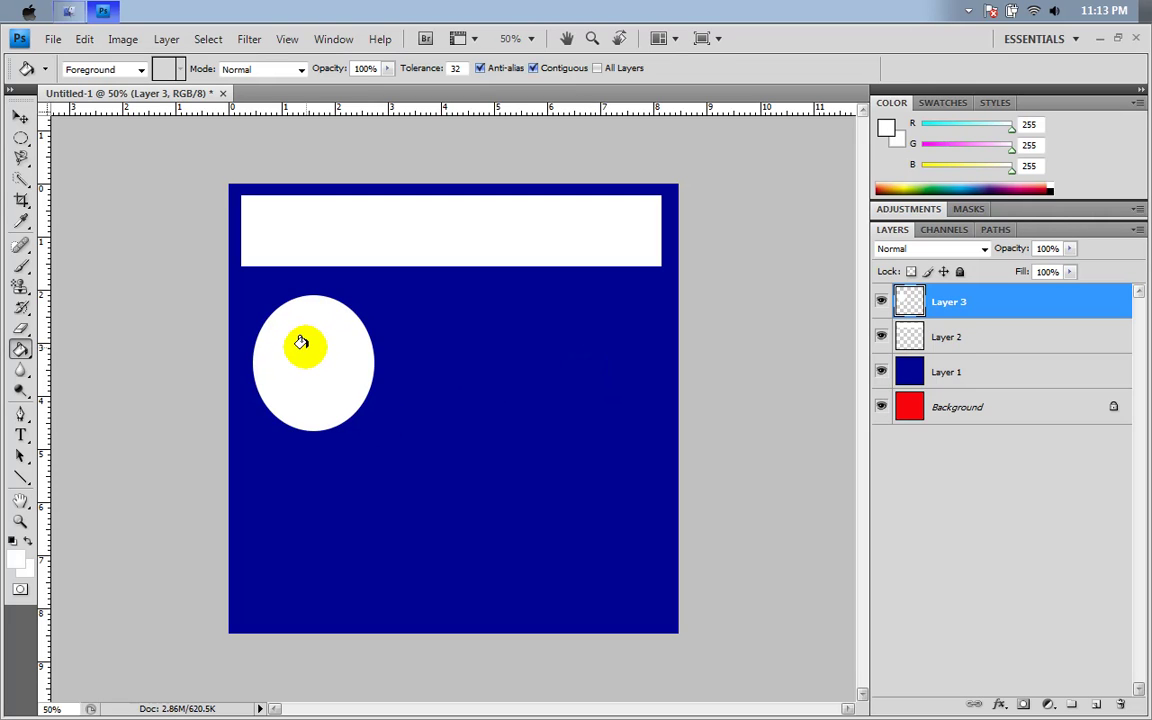
# - Add a new Layer 4 and draw a tall elliptical selection in the right half of the canvas below the rectangle
pyautogui.click(21, 139)
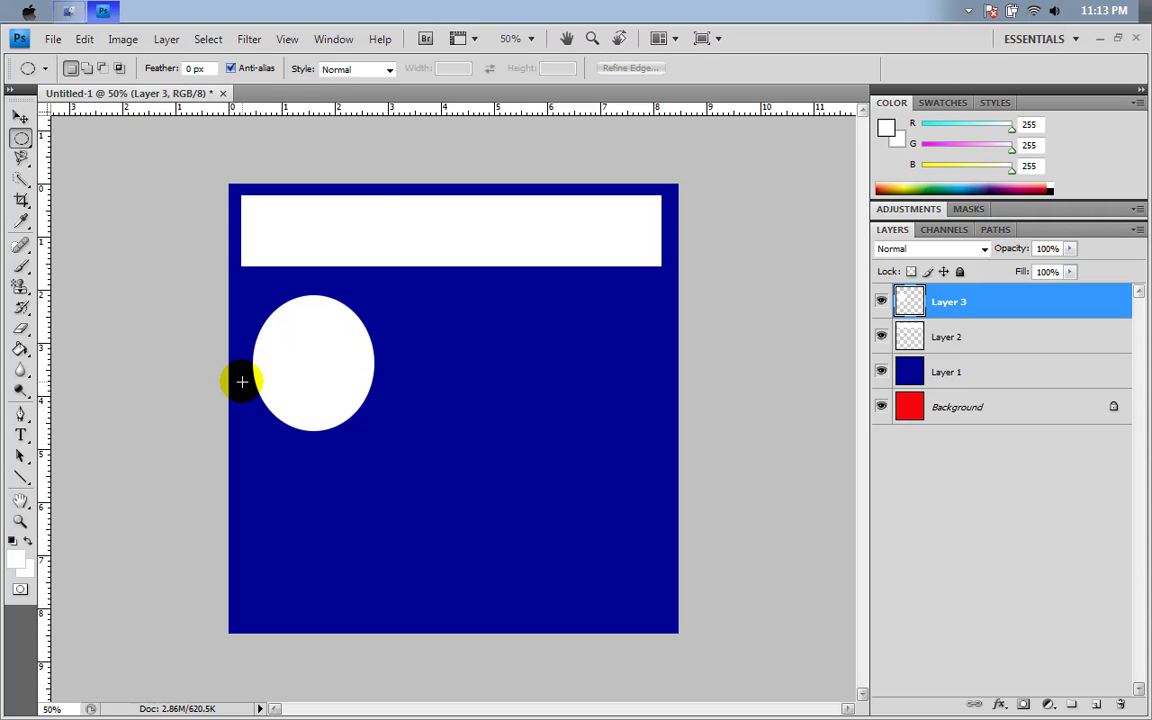
pyautogui.hotkey('ctrl', 'shift', 'n')
pyautogui.press('Return')
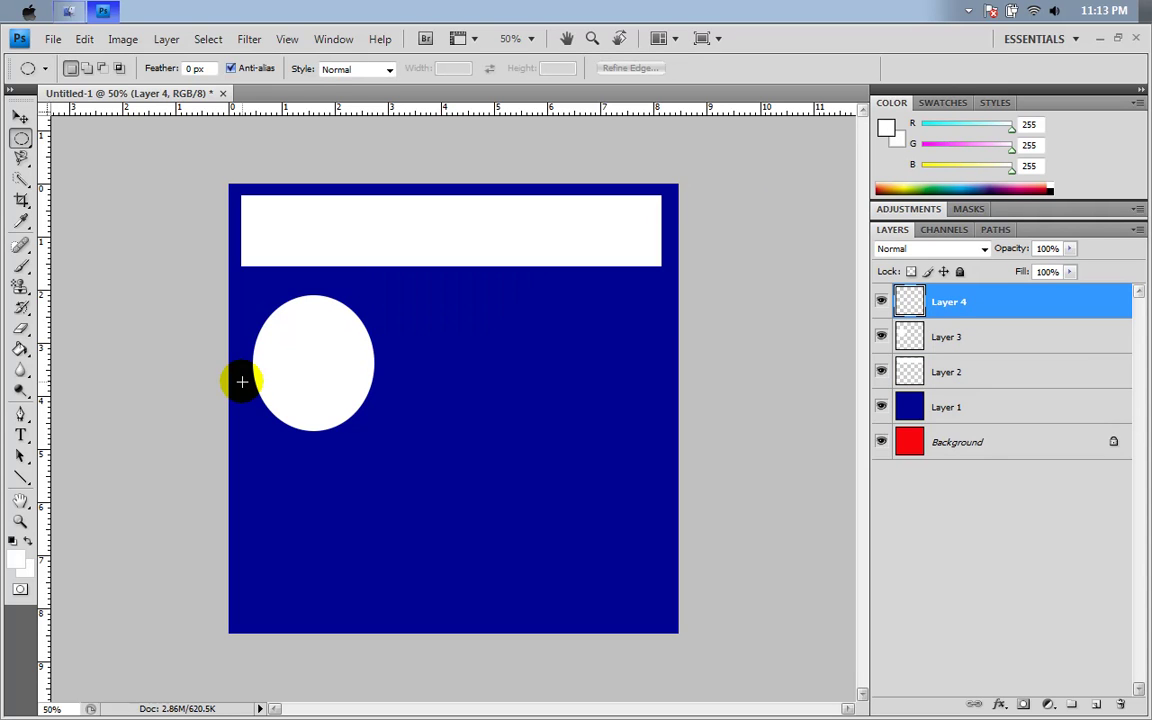
pyautogui.click(458, 298)
pyautogui.moveTo(458, 338); pyautogui.dragTo(645, 609)
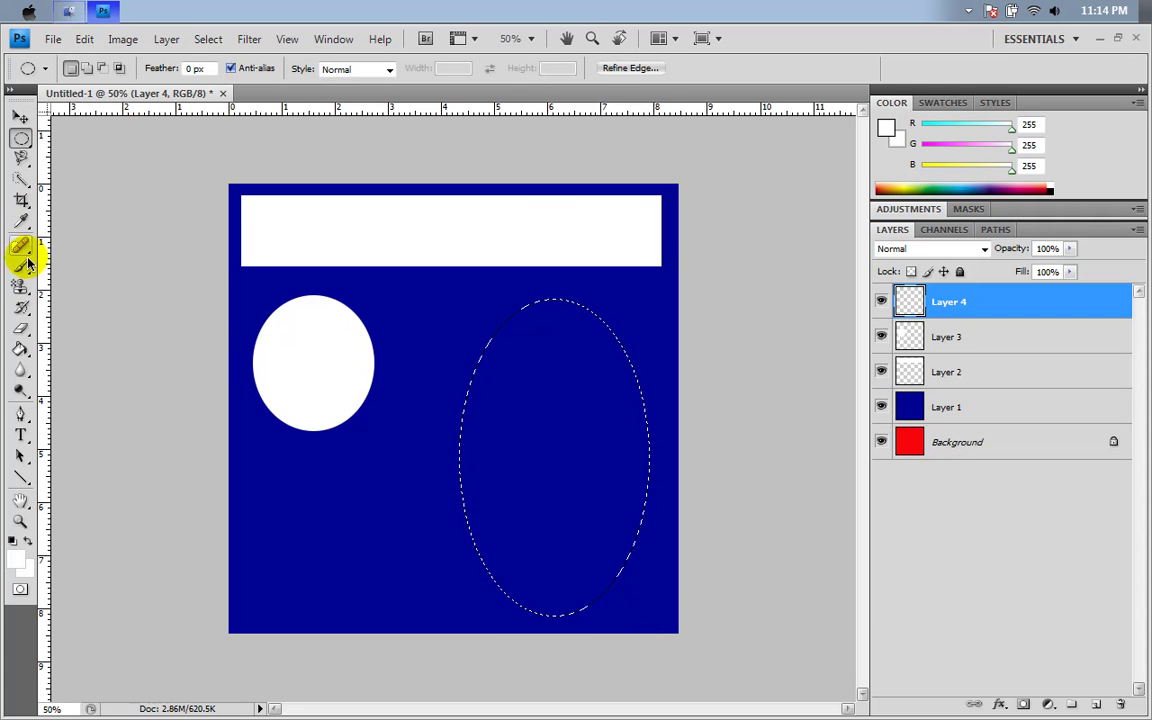
# - Set the foreground color to magenta RGB 254, 5, 222 and fill the tall elliptical selection with it on Layer 4
pyautogui.click(19, 350)
pyautogui.click(14, 556)
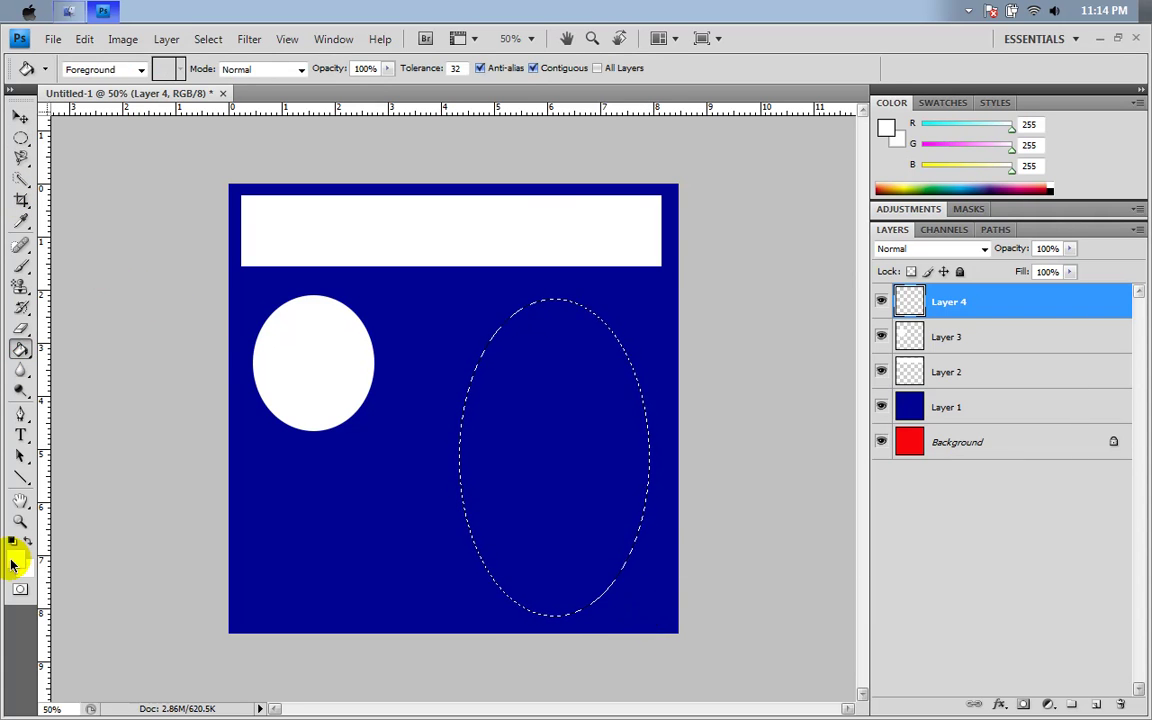
pyautogui.moveTo(855, 432); pyautogui.dragTo(855, 330)
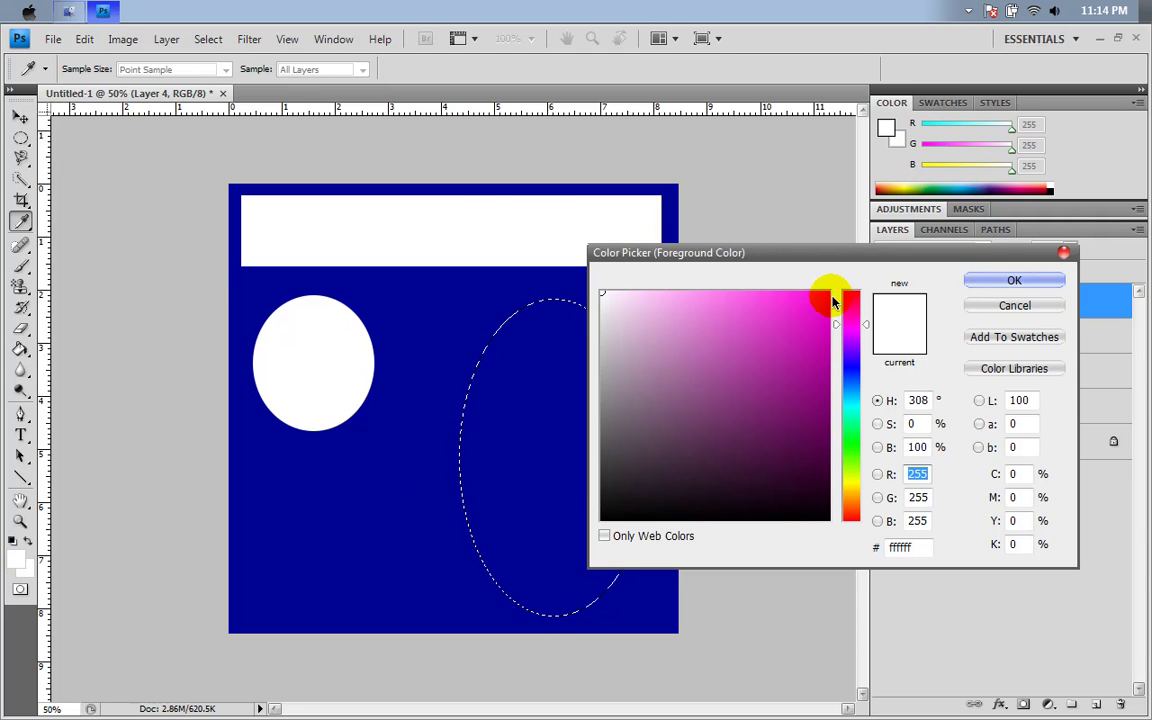
pyautogui.click(825, 294)
pyautogui.click(990, 281)
pyautogui.press('g')
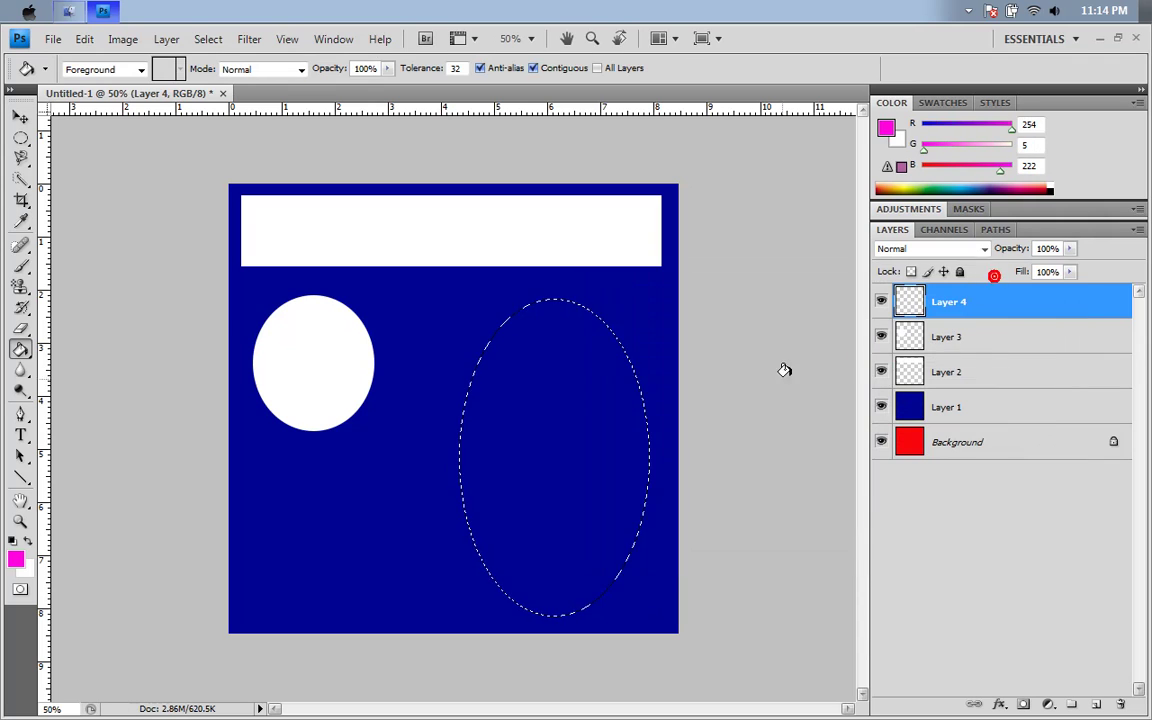
# - Clear the selection and recolor the small ellipse on Layer 3 with gray RGB 136, 132, 136
pyautogui.click(982, 337)
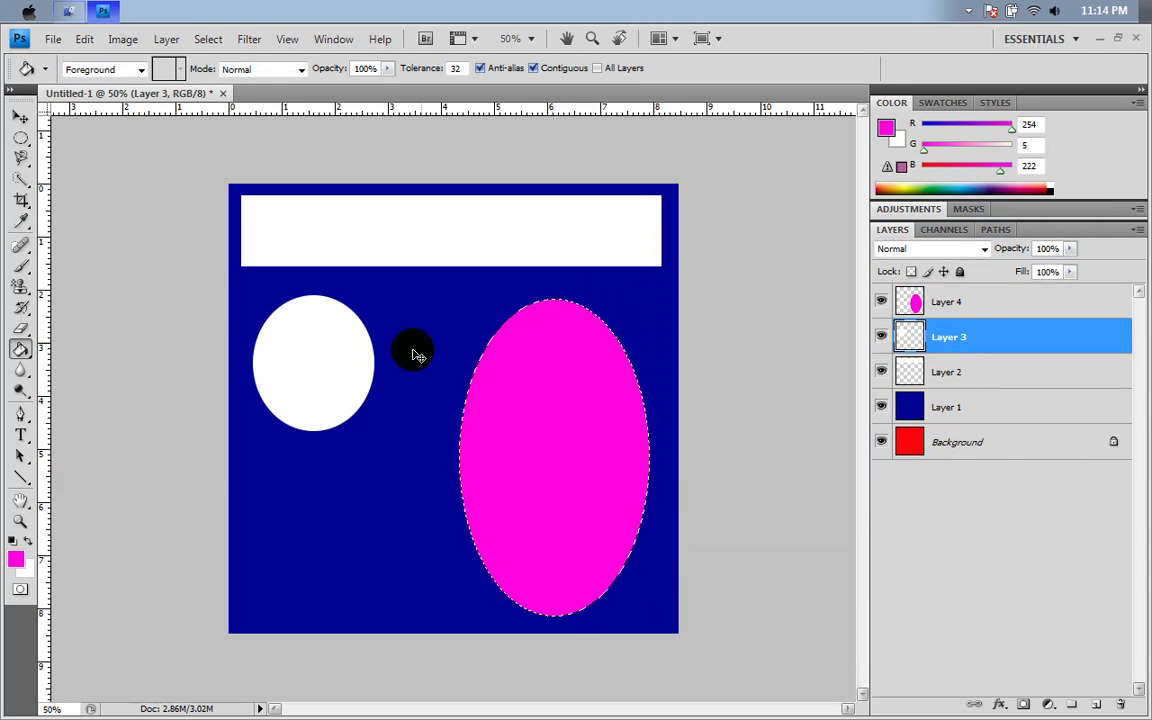
pyautogui.keyDown('shift'); pyautogui.click(945, 298); pyautogui.keyUp('shift')
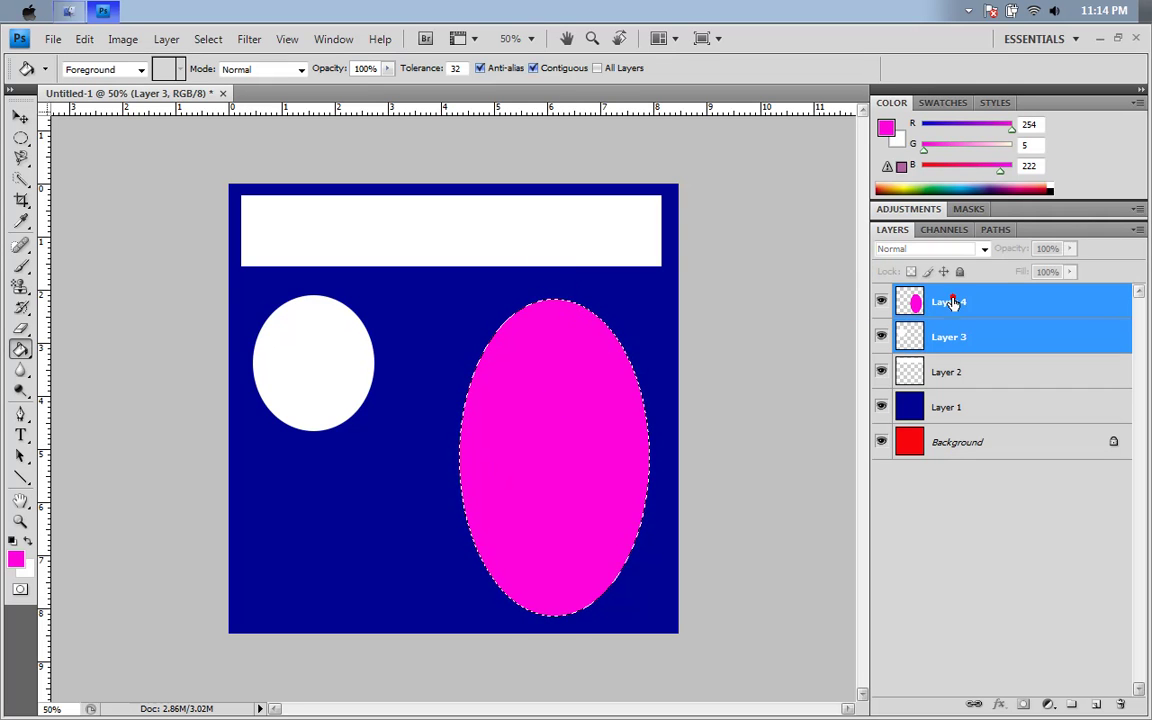
pyautogui.hotkey('ctrl', 'd')
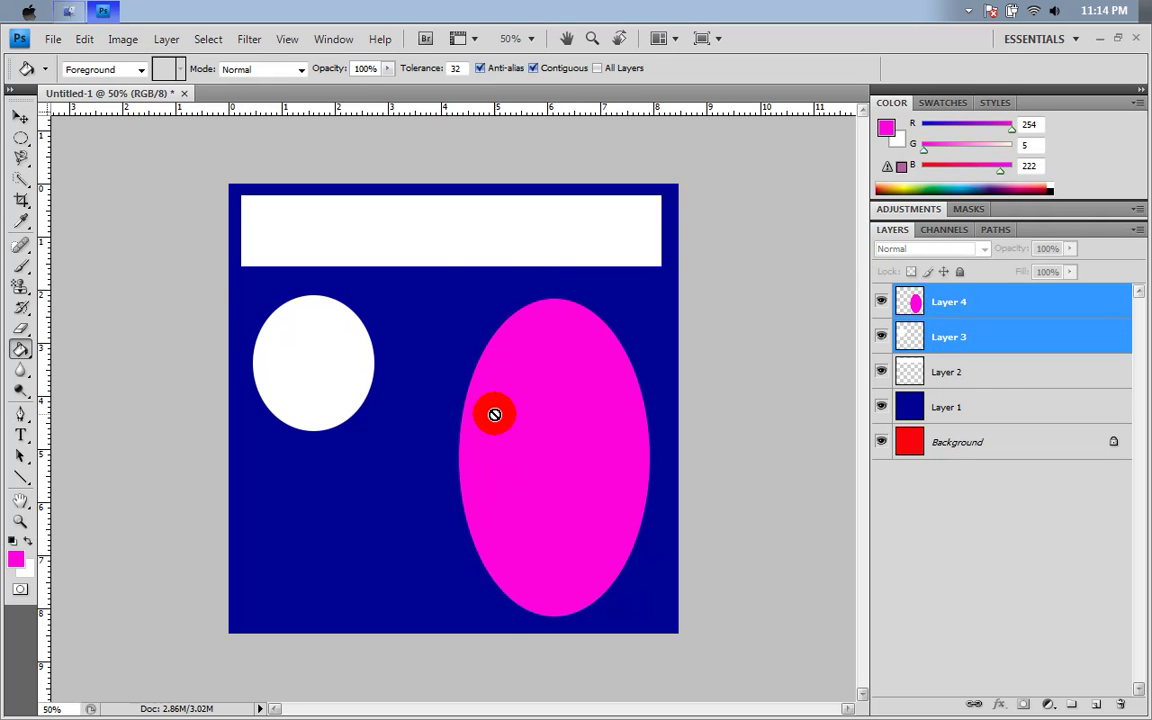
pyautogui.click(963, 338)
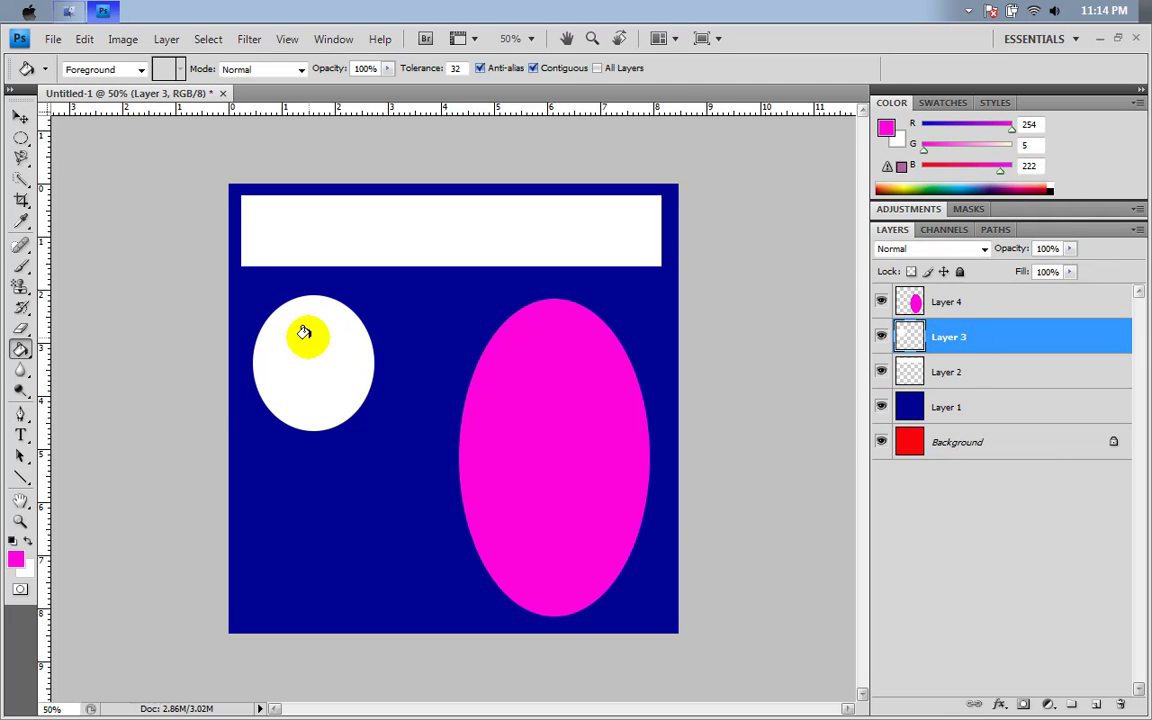
pyautogui.click(15, 558)
pyautogui.moveTo(740, 478)
pyautogui.mouseDown()
pyautogui.moveTo(830, 450)
pyautogui.moveTo(617, 350)
pyautogui.moveTo(609, 393)
pyautogui.mouseUp()
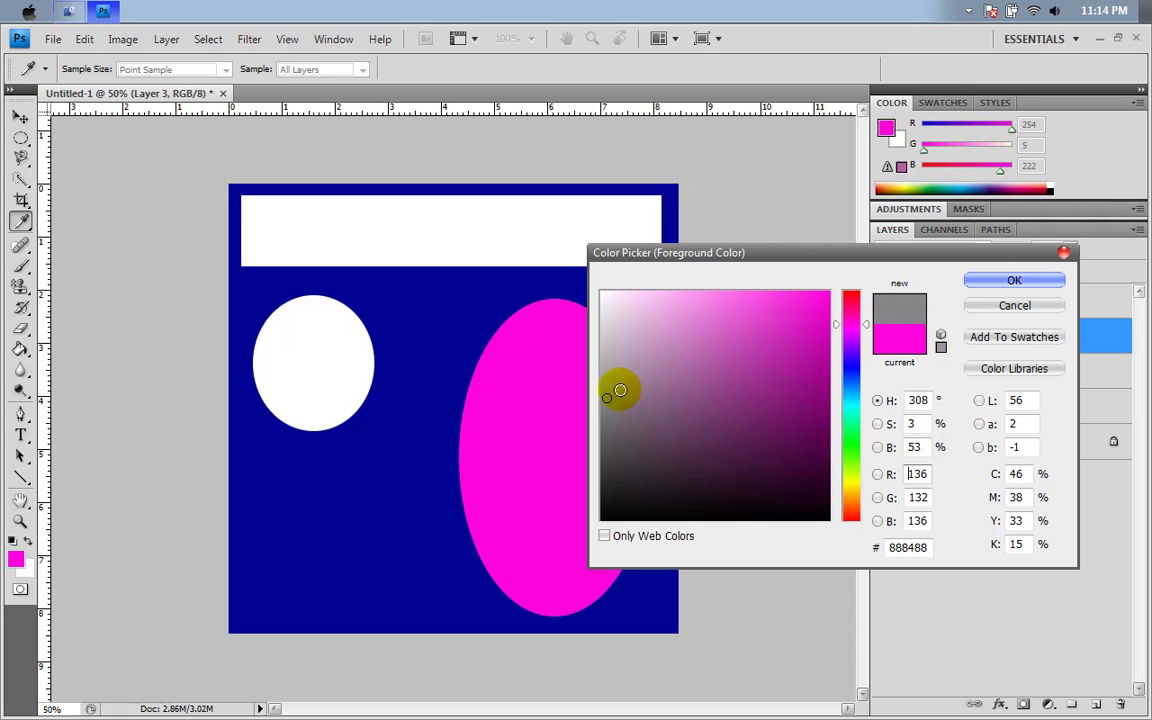
pyautogui.click(1003, 283)
pyautogui.click(296, 346)
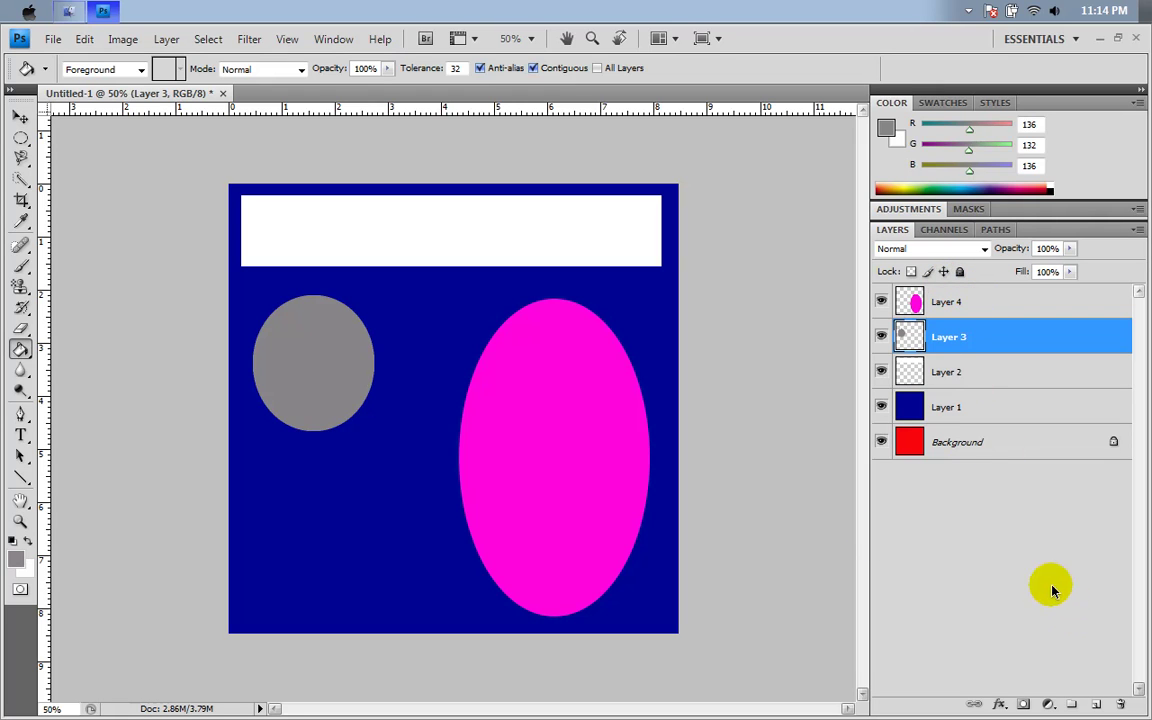
# - Move the white rectangle on Layer 2 down so it crosses both ellipses
pyautogui.click(983, 386)
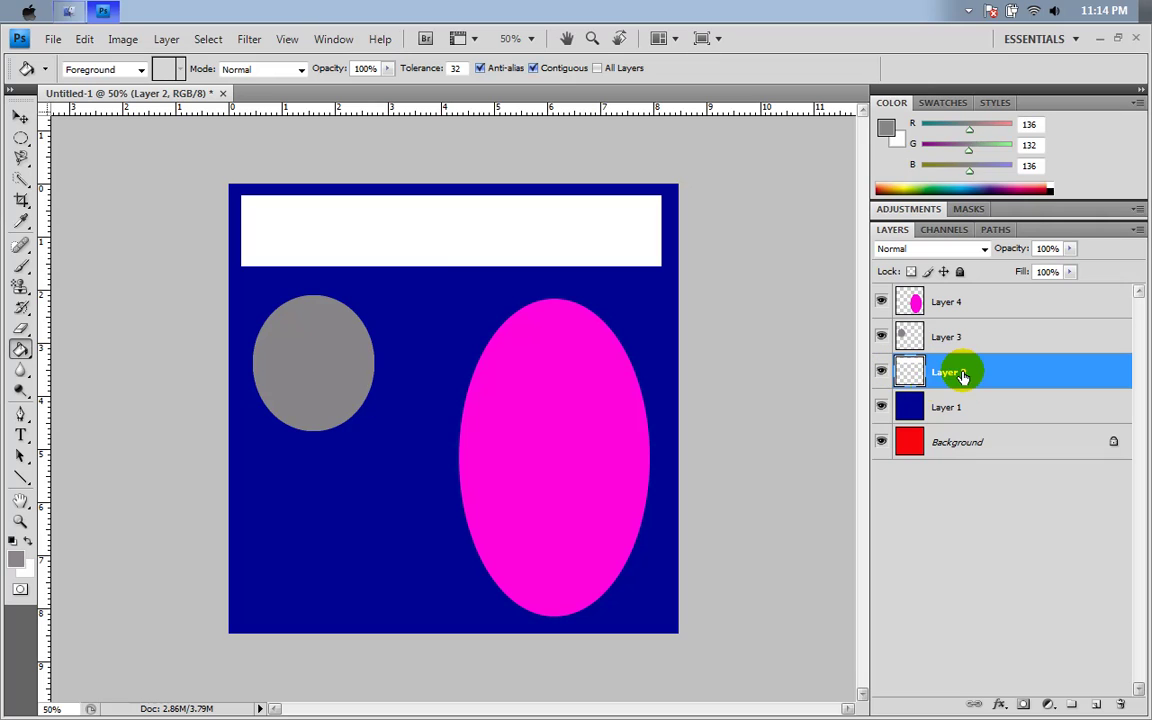
pyautogui.click(19, 122)
pyautogui.moveTo(437, 249); pyautogui.dragTo(440, 367)
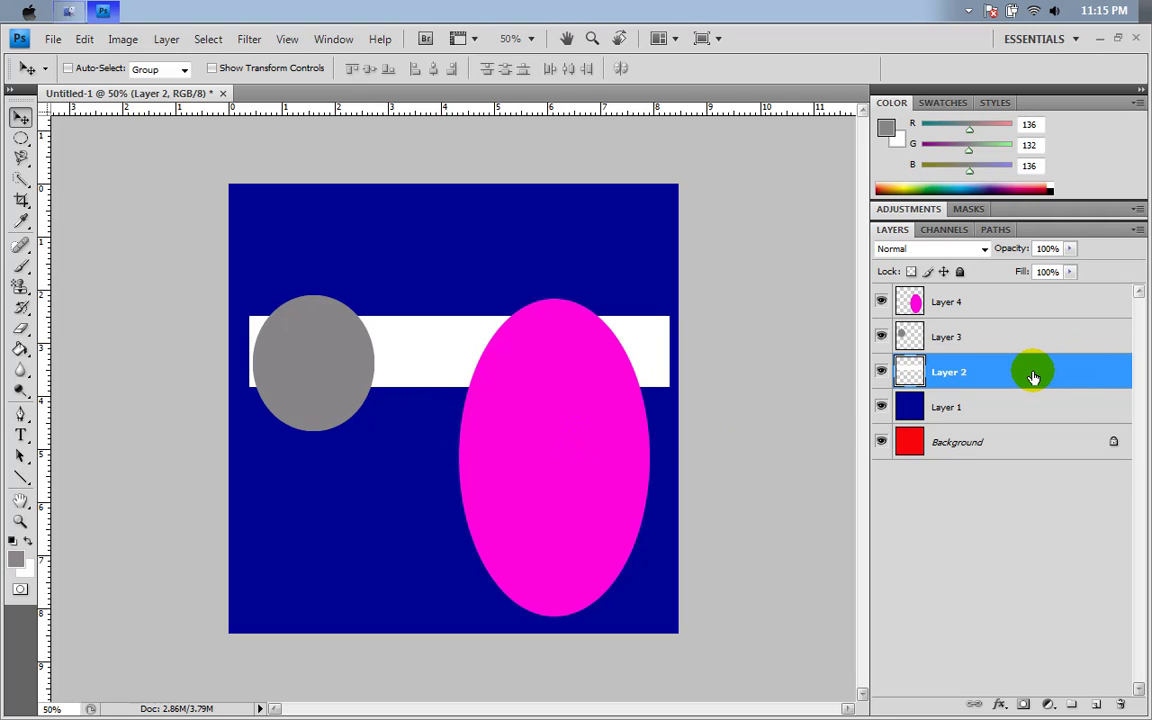
# - Reorder the layers by placing Layer 2 above Layer 3 and Layer 4 directly beneath Layer 3
pyautogui.moveTo(1033, 376); pyautogui.dragTo(1027, 329)
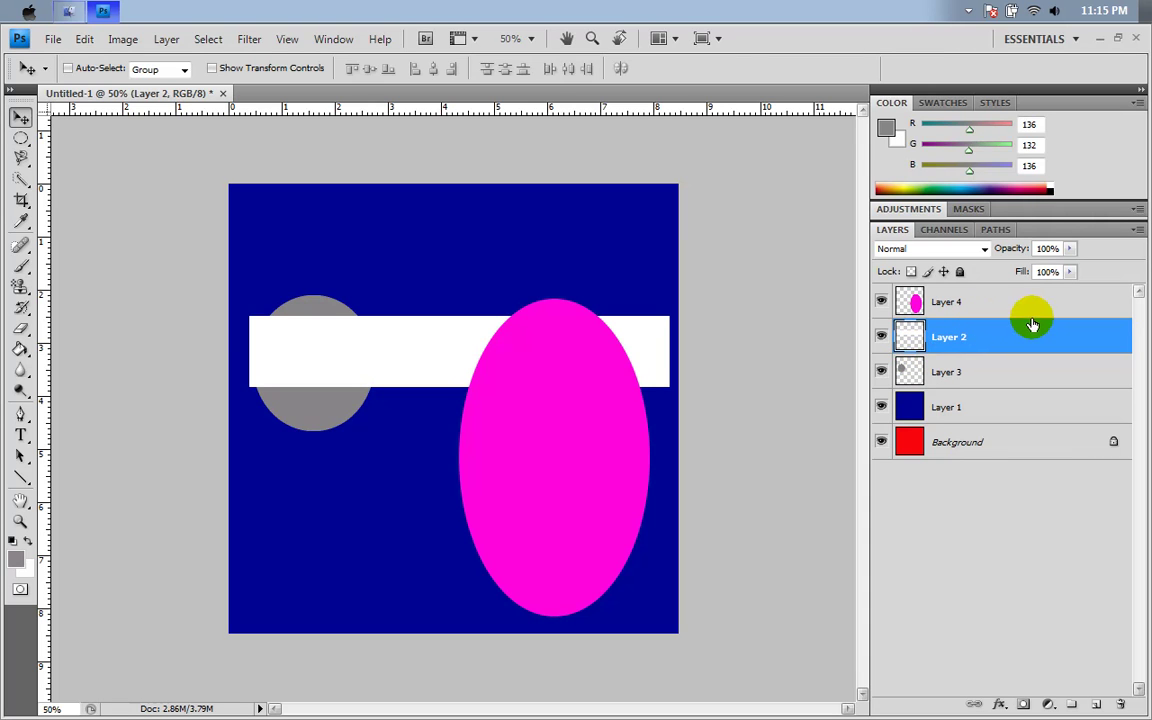
pyautogui.moveTo(1032, 301); pyautogui.dragTo(1025, 386)
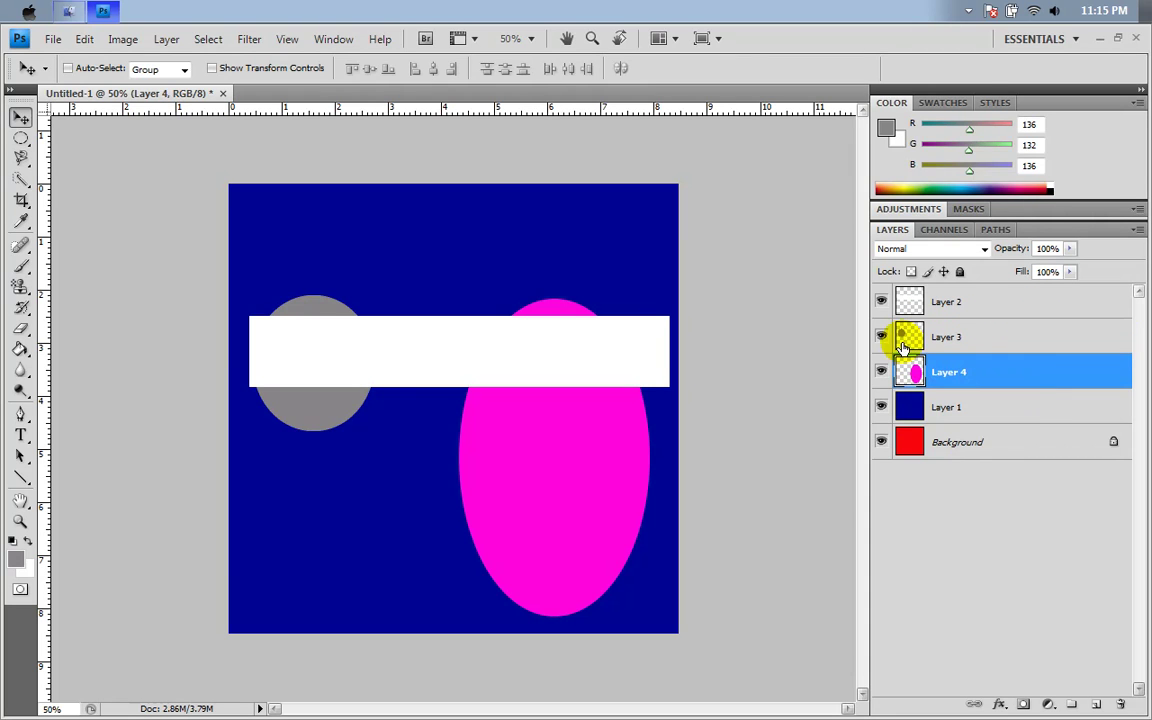
# - Place Layer 3 at the top of the layer stack and move its gray ellipse up clear of the white rectangle
pyautogui.moveTo(995, 340); pyautogui.dragTo(993, 289)
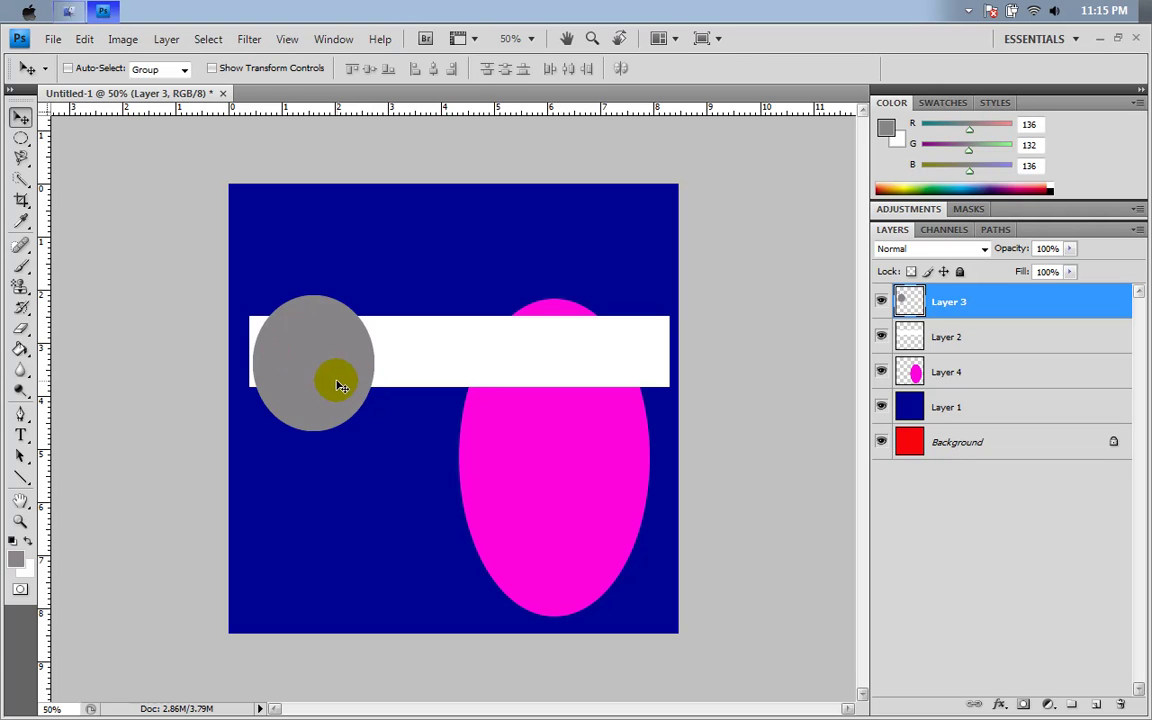
pyautogui.moveTo(313, 385); pyautogui.dragTo(317, 271)
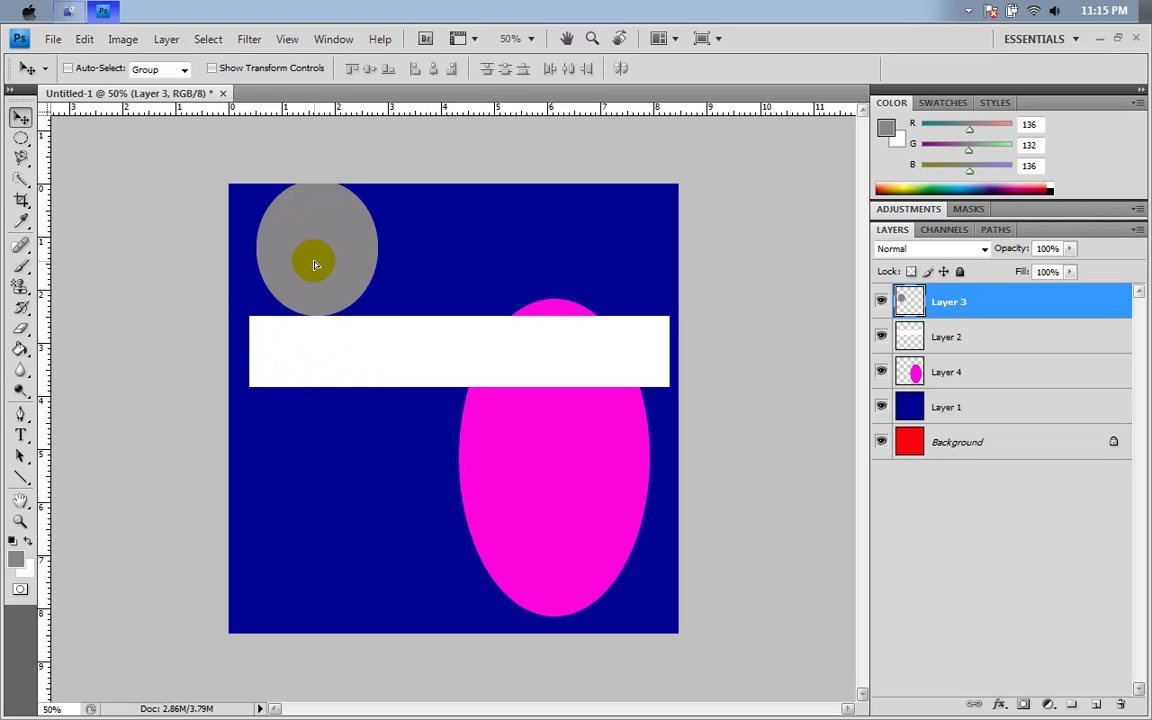
# - Lower the white rectangle on Layer 2 across the magenta ellipse, and shift Layer 3's gray ellipse slightly down so it fits fully inside the canvas
pyautogui.click(941, 333)
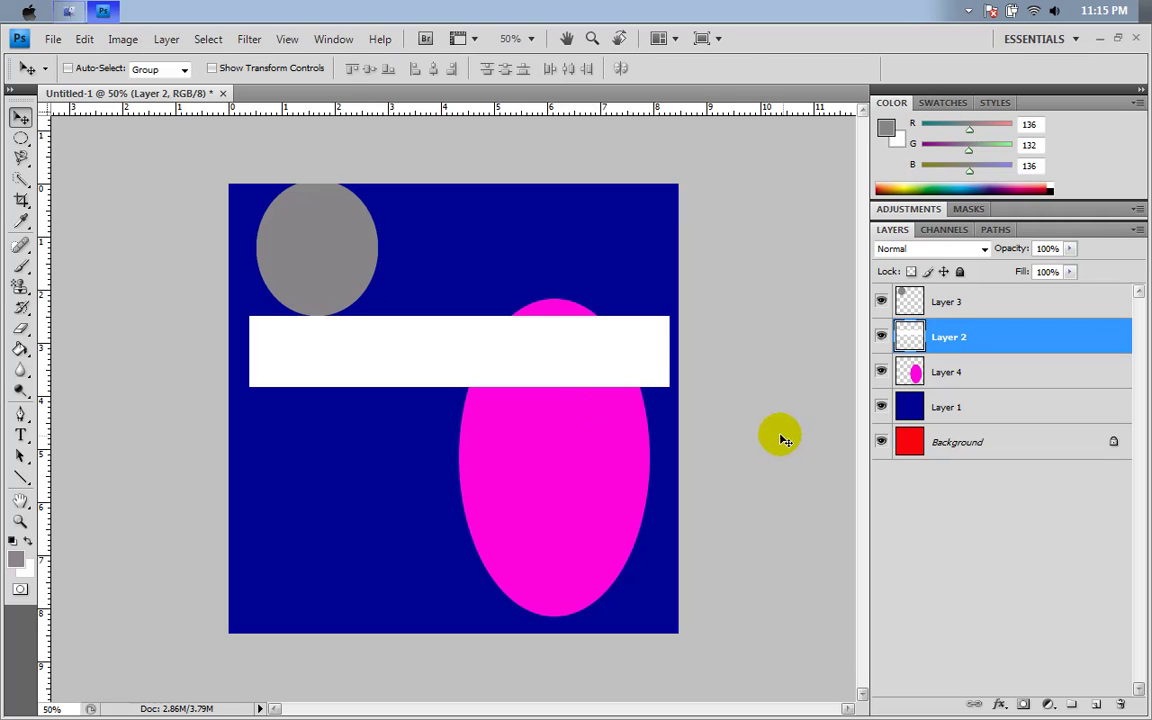
pyautogui.moveTo(549, 372); pyautogui.dragTo(556, 430)
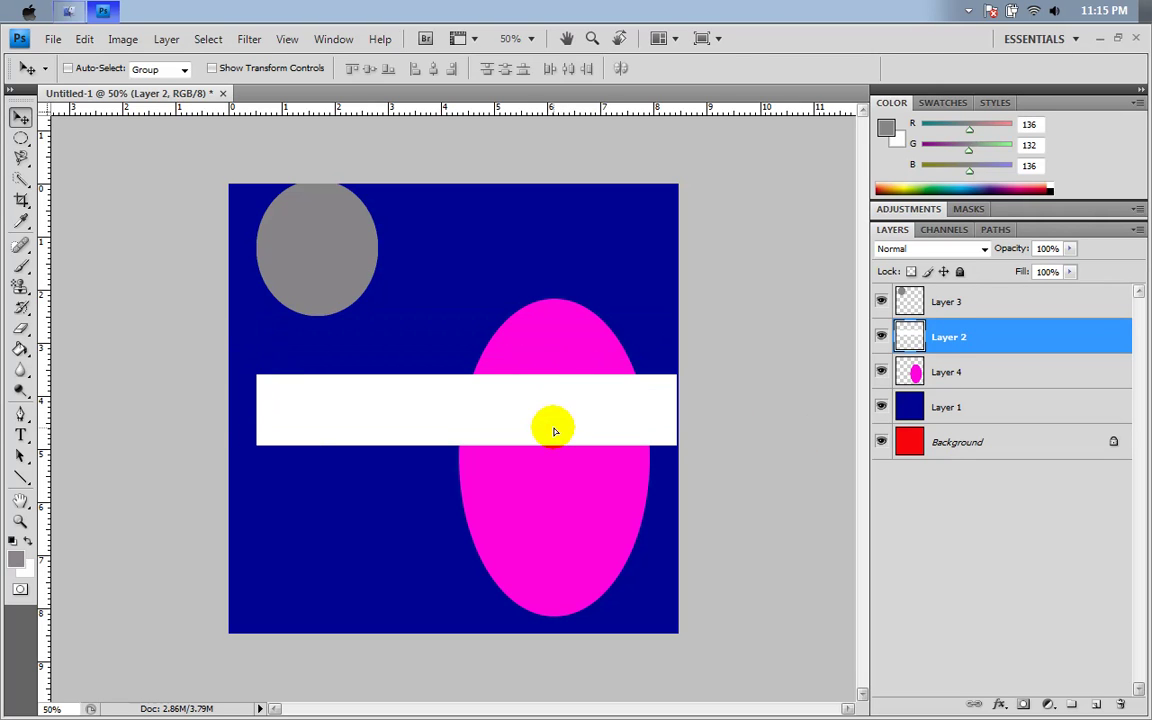
pyautogui.click(988, 374)
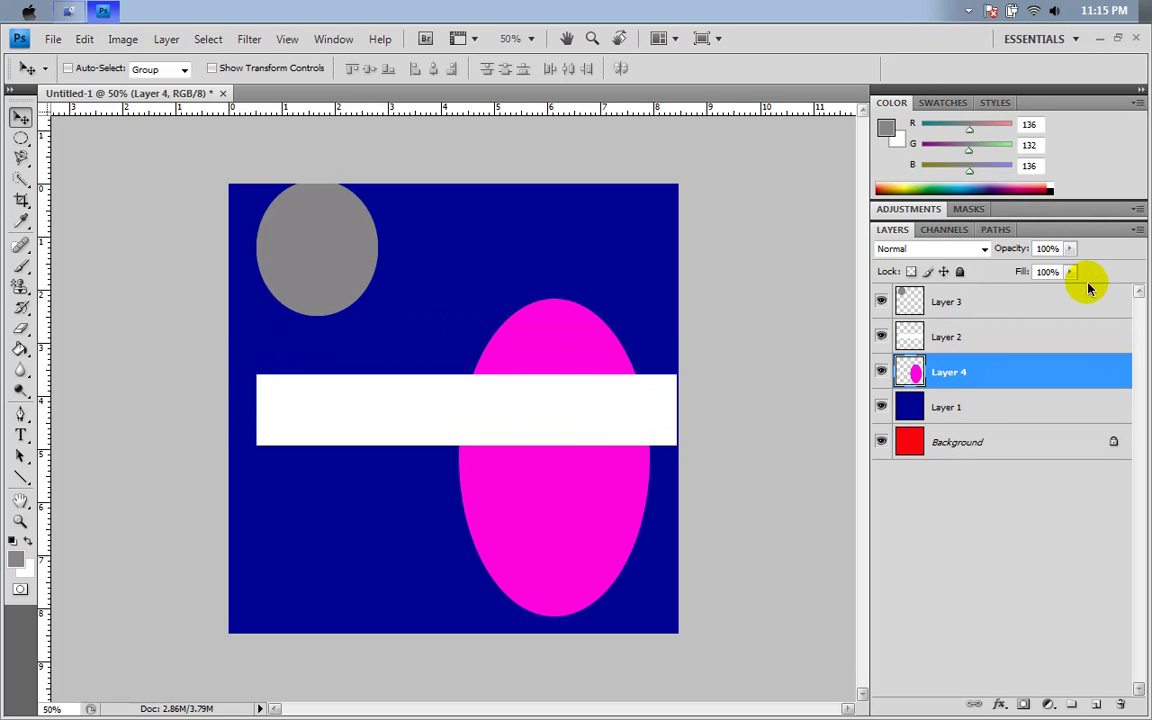
pyautogui.click(988, 301)
pyautogui.moveTo(308, 250); pyautogui.dragTo(308, 272)
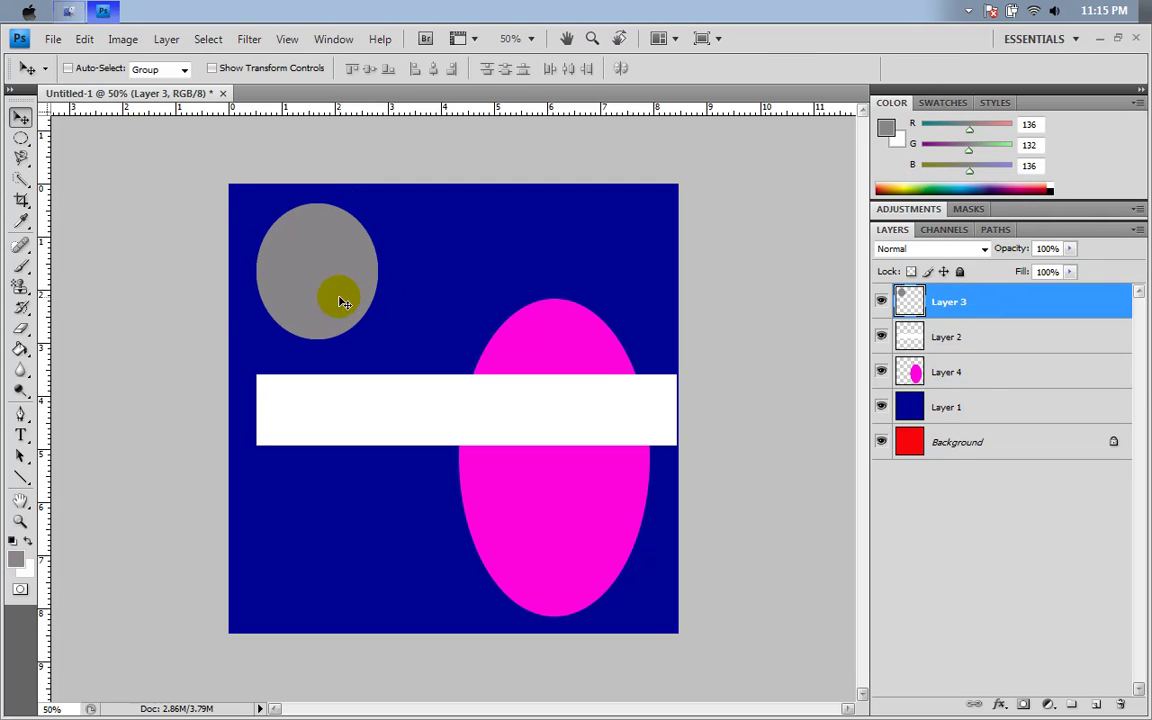
pyautogui.click(1027, 313)
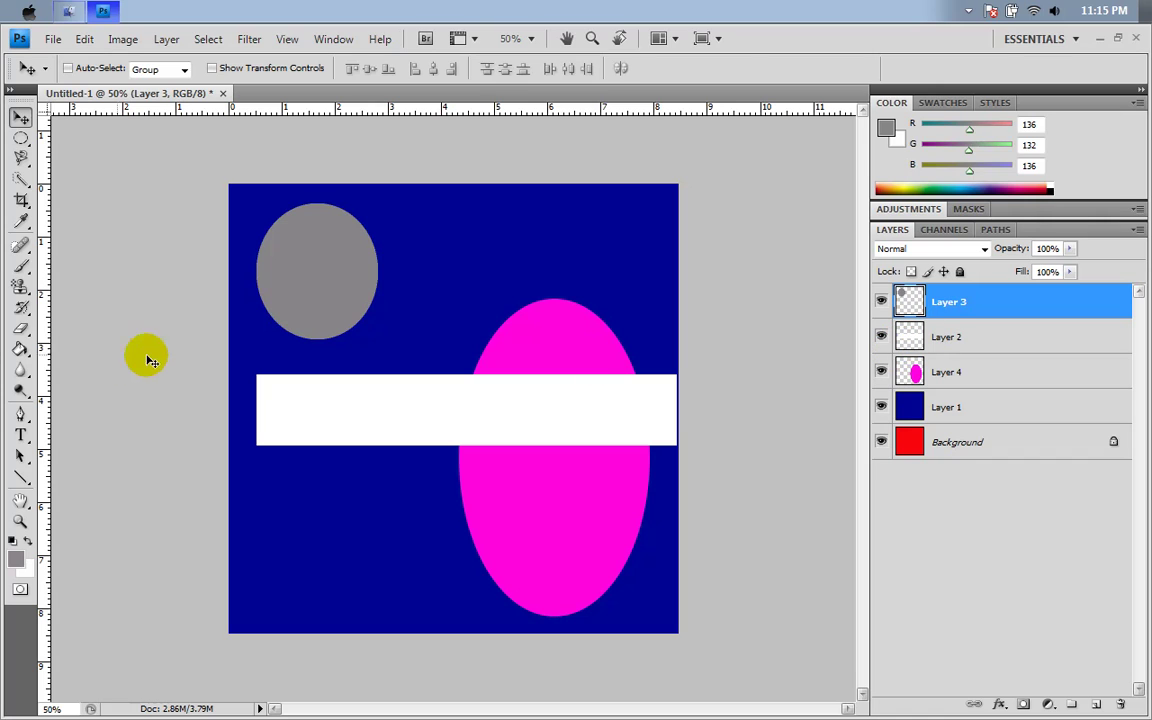
# - Try to erase part of the gray ellipse with the Eraser tool while Layer 2 is the active layer
pyautogui.click(21, 330)
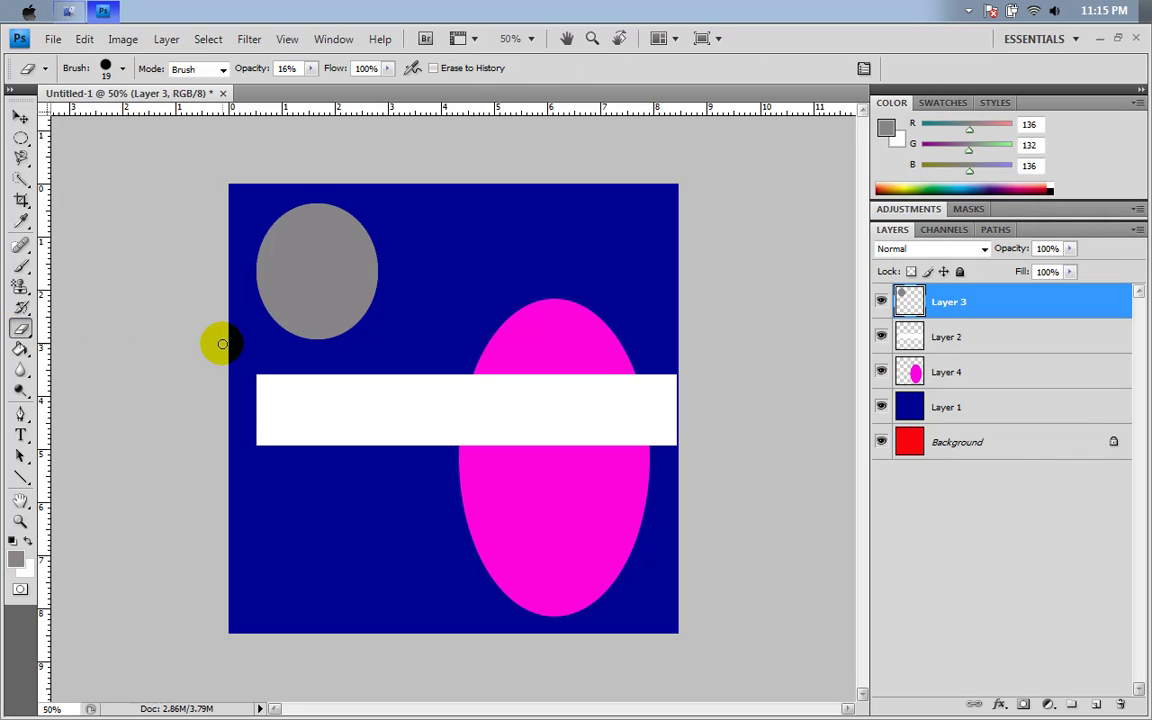
pyautogui.click(548, 352)
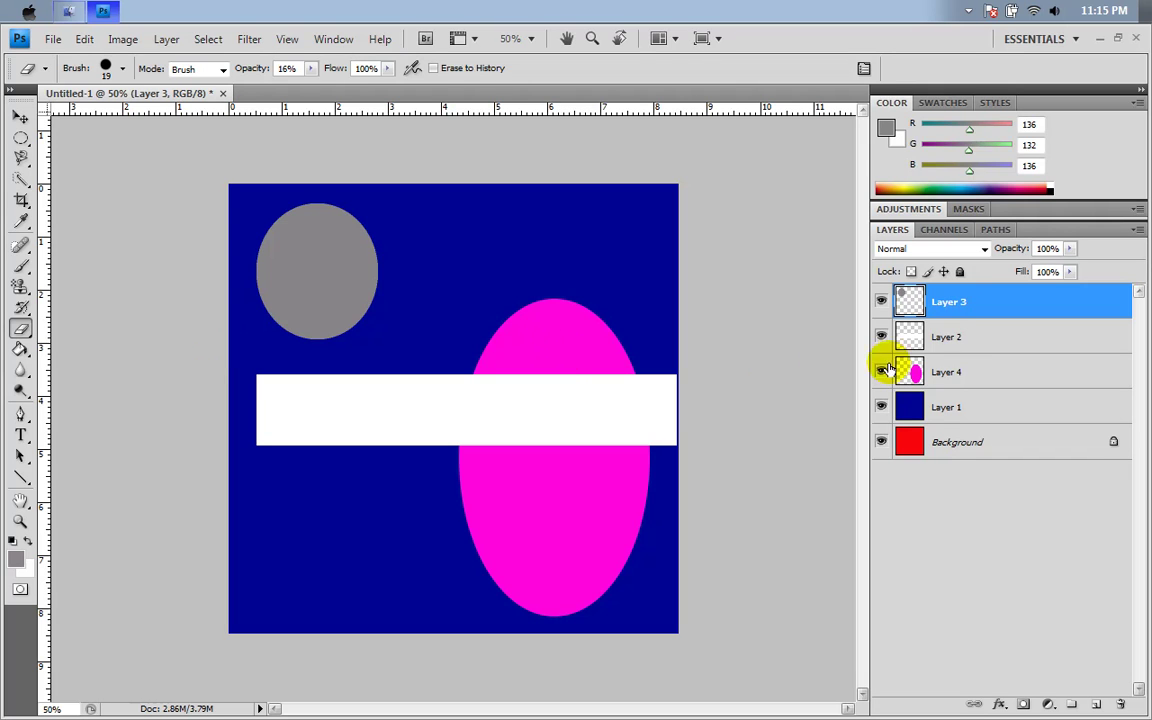
pyautogui.click(950, 347)
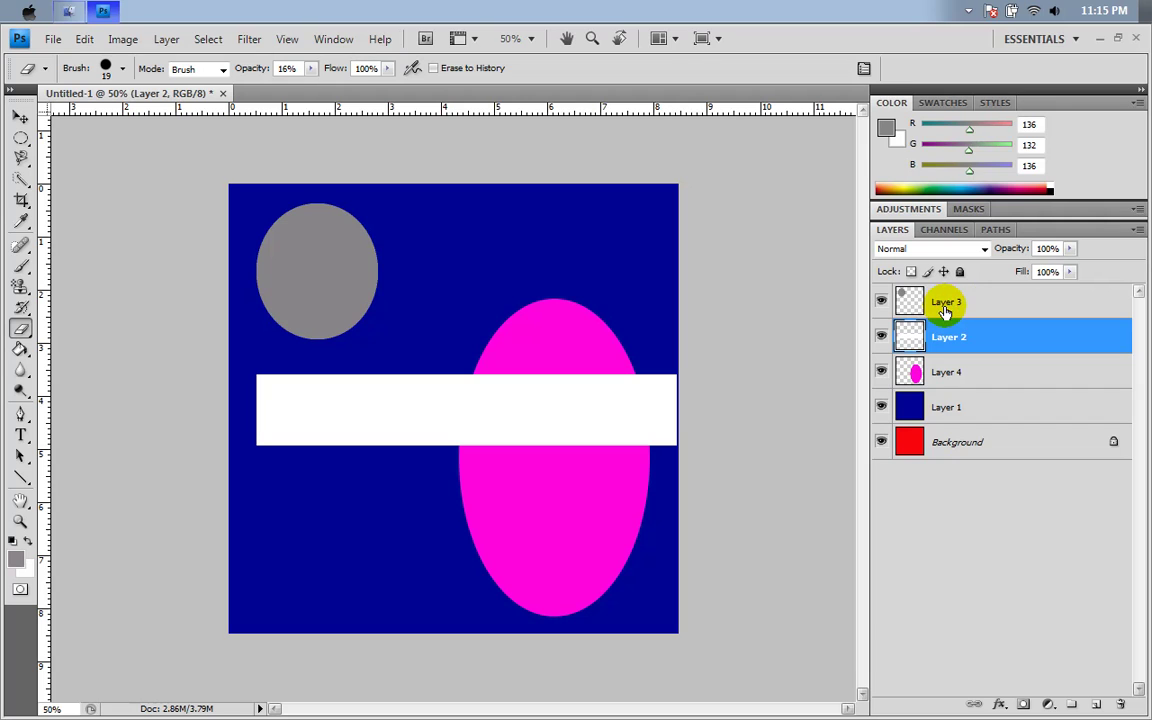
pyautogui.click(385, 230)
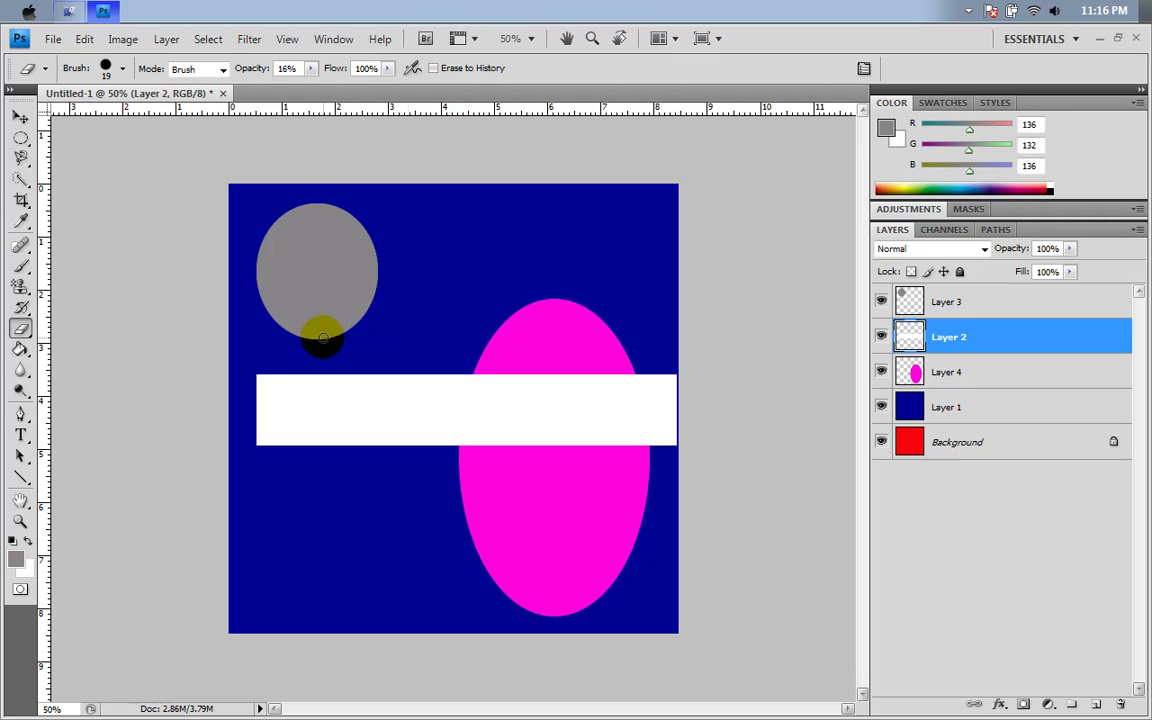
pyautogui.moveTo(256, 334)
pyautogui.mouseDown()
pyautogui.moveTo(311, 333)
pyautogui.moveTo(281, 333)
pyautogui.moveTo(315, 321)
pyautogui.moveTo(286, 322)
pyautogui.moveTo(276, 301)
pyautogui.moveTo(289, 279)
pyautogui.moveTo(318, 269)
pyautogui.mouseUp()
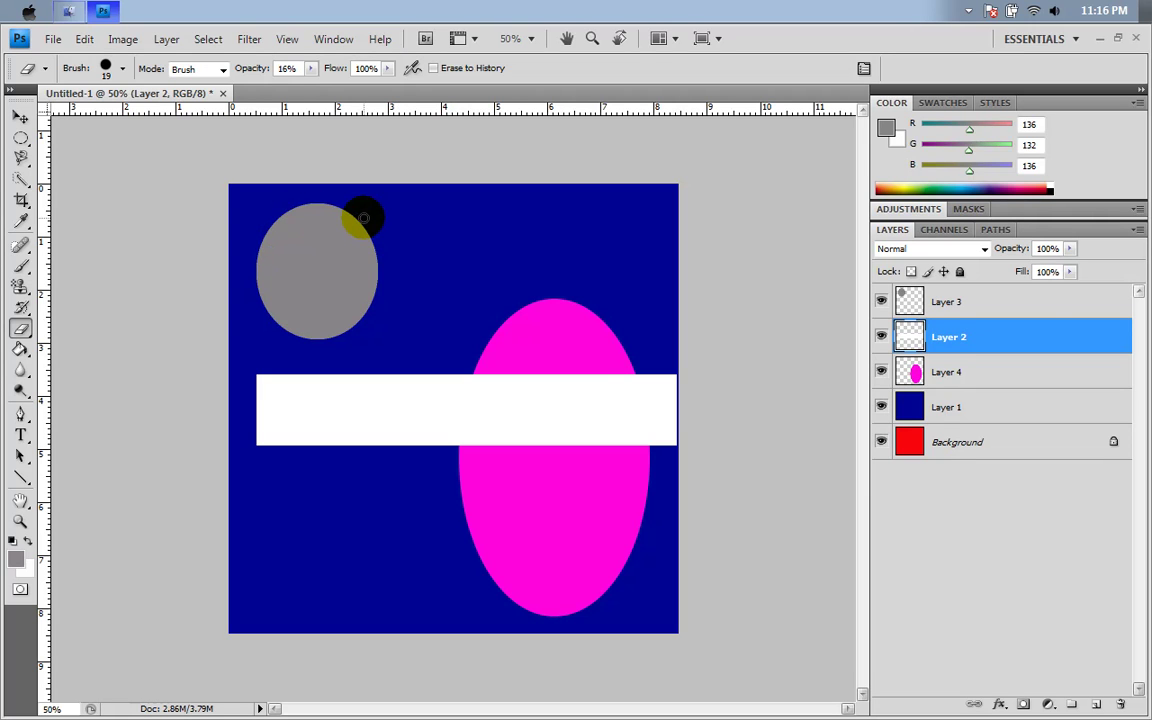
# - Erase a faint horizontal stripe across the middle of the gray ellipse on Layer 3 at 16% eraser opacity
pyautogui.click(981, 304)
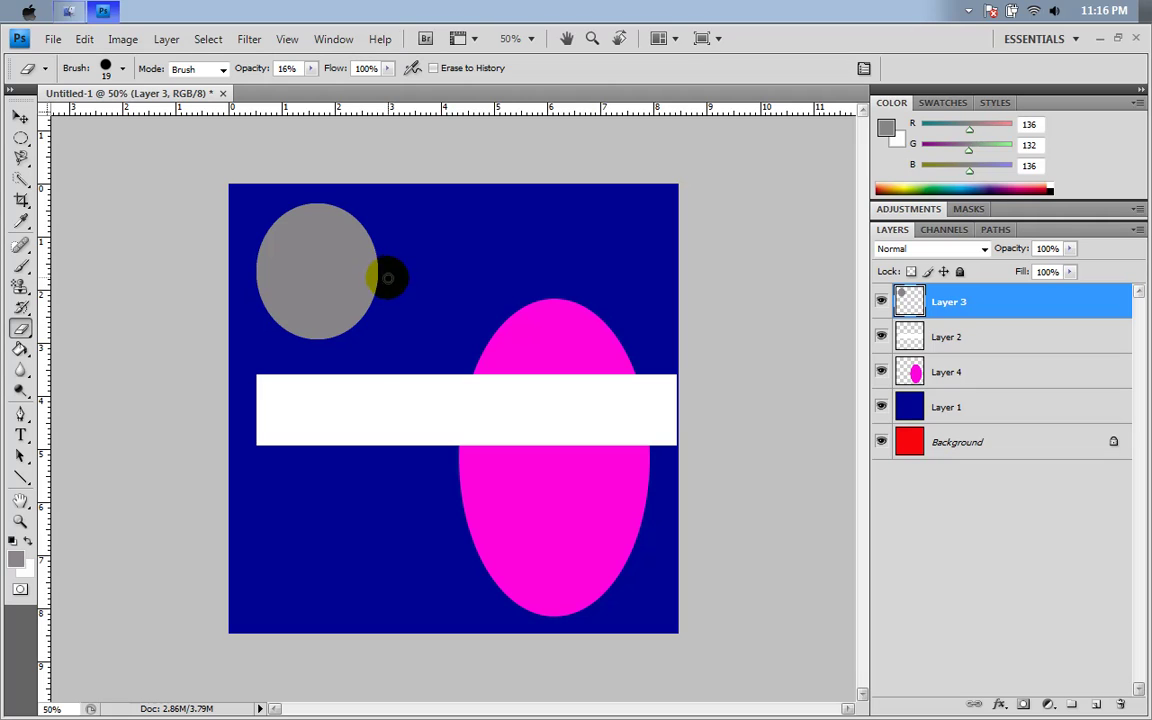
pyautogui.moveTo(388, 271)
pyautogui.mouseDown()
pyautogui.moveTo(258, 272)
pyautogui.moveTo(375, 270)
pyautogui.mouseUp()
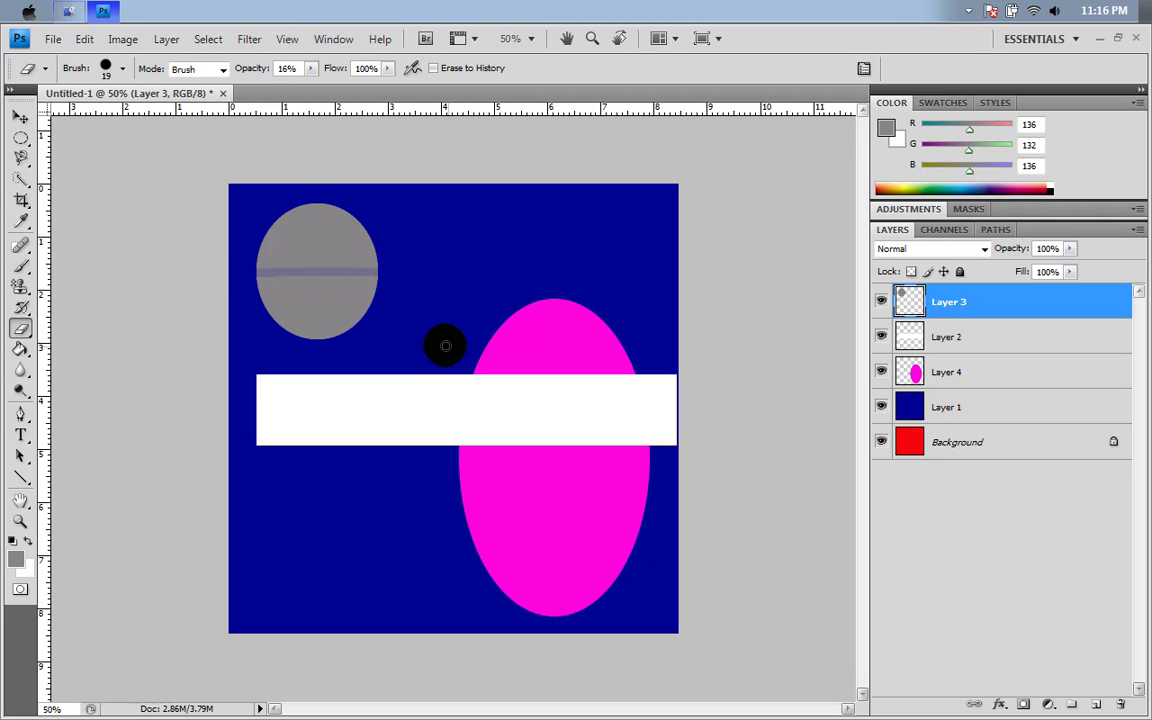
pyautogui.moveTo(447, 347)
pyautogui.mouseDown()
pyautogui.moveTo(390, 276)
pyautogui.moveTo(211, 273)
pyautogui.moveTo(384, 272)
pyautogui.moveTo(239, 267)
pyautogui.mouseUp()
# - Set the eraser opacity to 100% and erase a solid horizontal stripe across the middle of the gray ellipse on Layer 3
pyautogui.click(312, 68)
pyautogui.moveTo(313, 84); pyautogui.dragTo(404, 88)
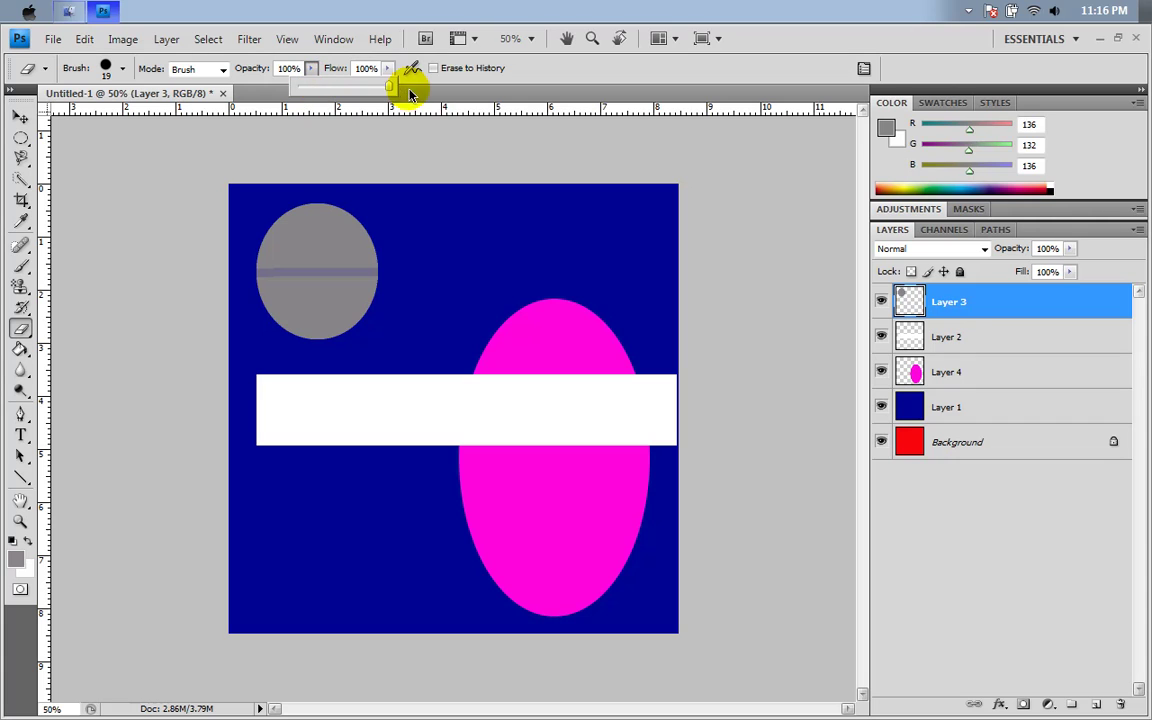
pyautogui.click(388, 272)
pyautogui.moveTo(386, 271); pyautogui.dragTo(244, 267)
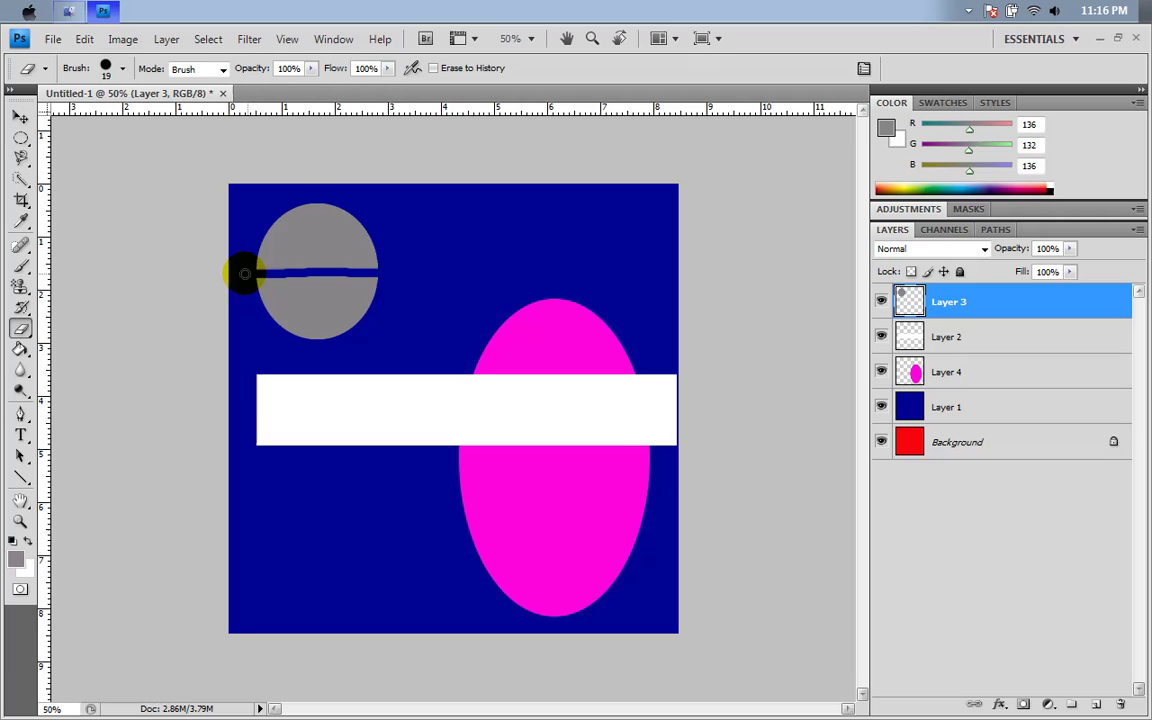
pyautogui.moveTo(242, 268)
pyautogui.mouseDown()
pyautogui.moveTo(385, 268)
pyautogui.moveTo(276, 270)
pyautogui.mouseUp()
# - Step back through the history to undo the horizontal eraser strokes on the gray ellipse, returning to Layer 2 as the active layer
pyautogui.click(245, 344)
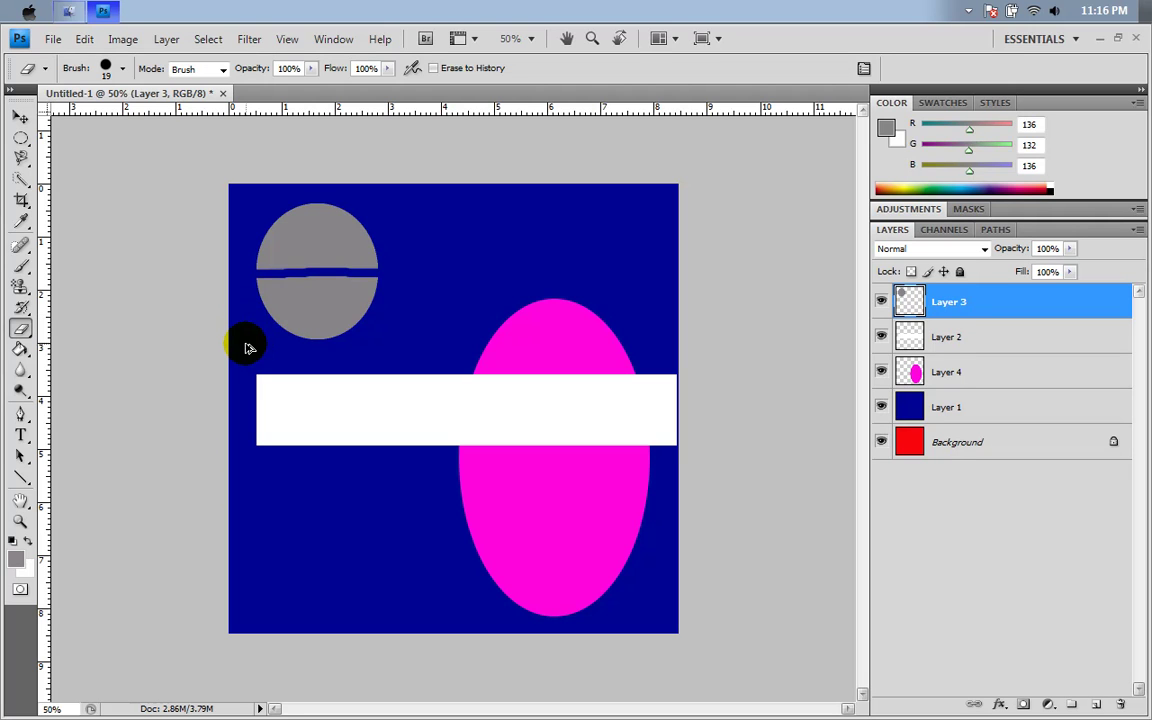
pyautogui.moveTo(246, 270)
pyautogui.mouseDown()
pyautogui.moveTo(386, 268)
pyautogui.moveTo(257, 265)
pyautogui.moveTo(232, 301)
pyautogui.moveTo(224, 290)
pyautogui.moveTo(290, 271)
pyautogui.mouseUp()
pyautogui.hotkey('alt', '[')
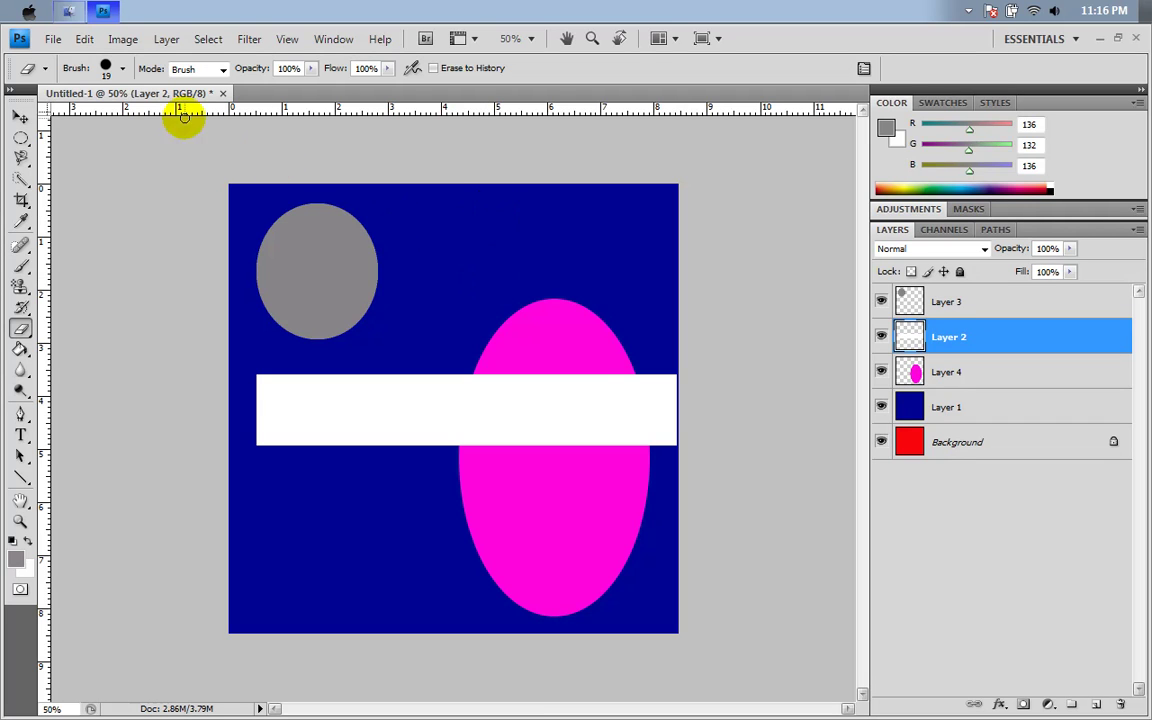
pyautogui.click(85, 40)
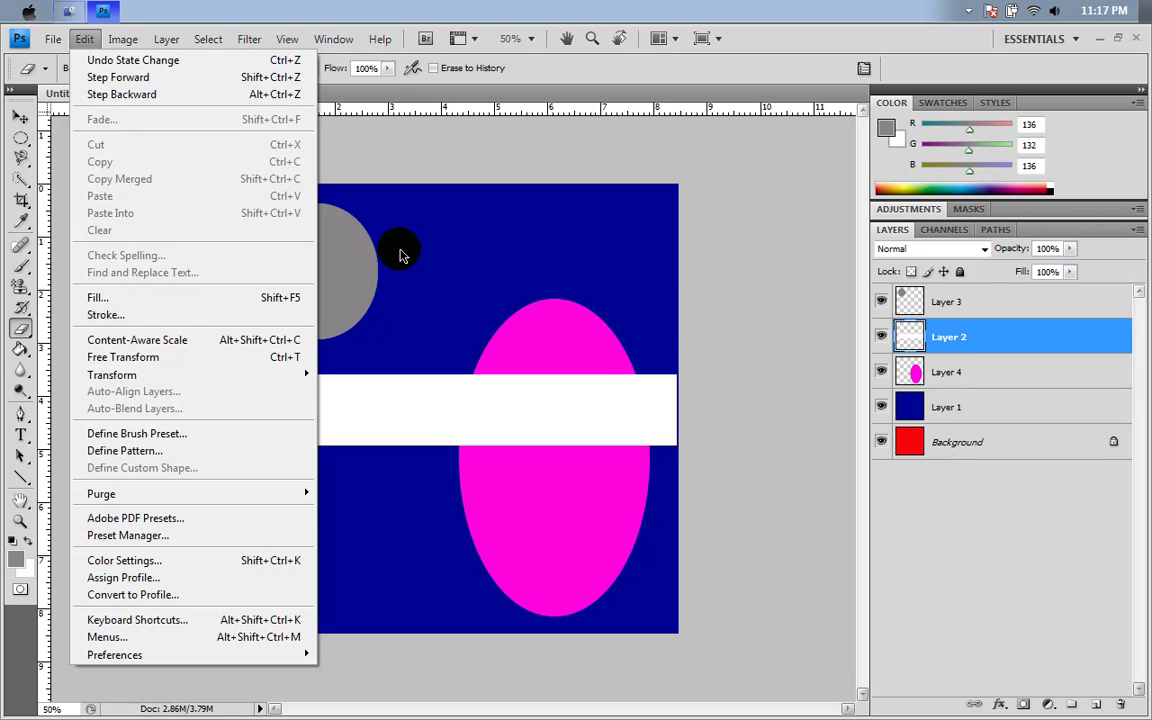
pyautogui.click(391, 200)
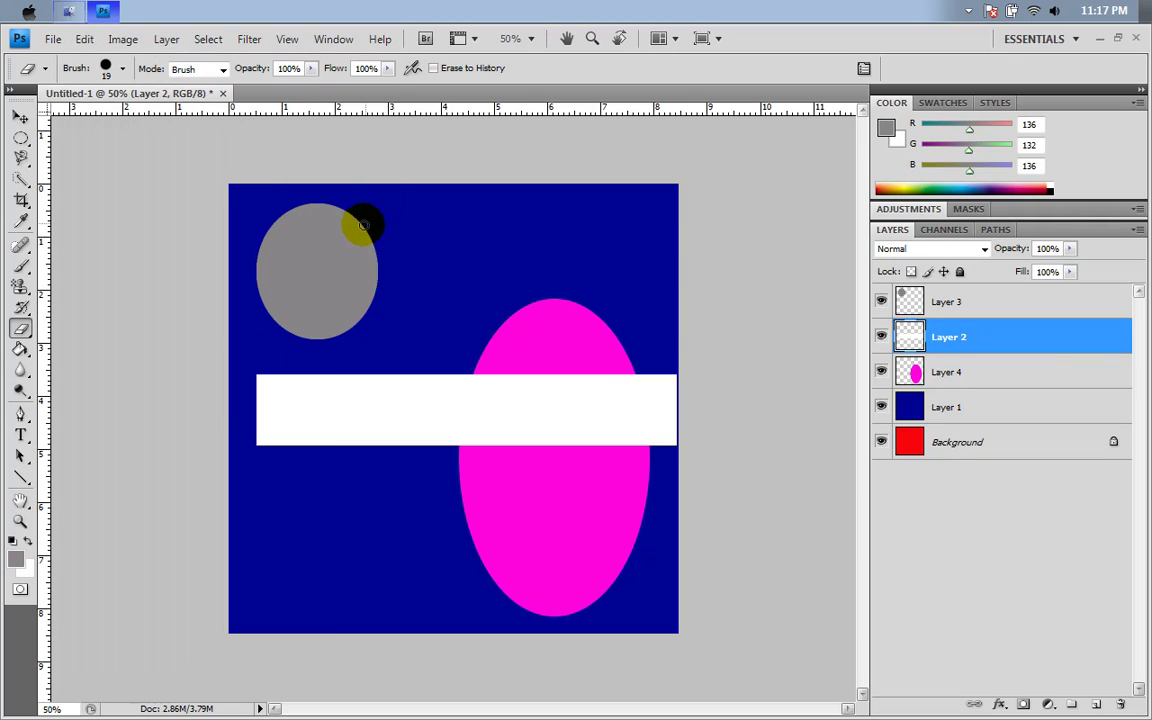
# - Erase several crossing diagonal lines through the gray ellipse on Layer 3 at full eraser opacity
pyautogui.click(958, 308)
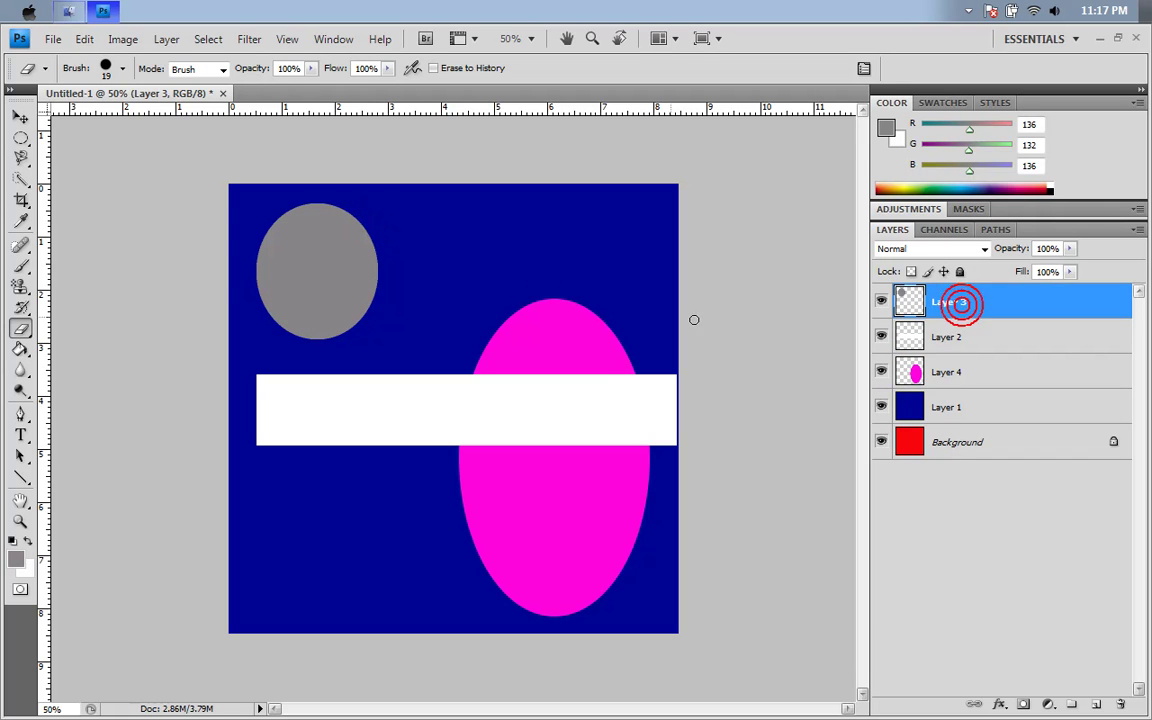
pyautogui.moveTo(316, 196)
pyautogui.mouseDown()
pyautogui.moveTo(288, 232)
pyautogui.moveTo(377, 216)
pyautogui.mouseUp()
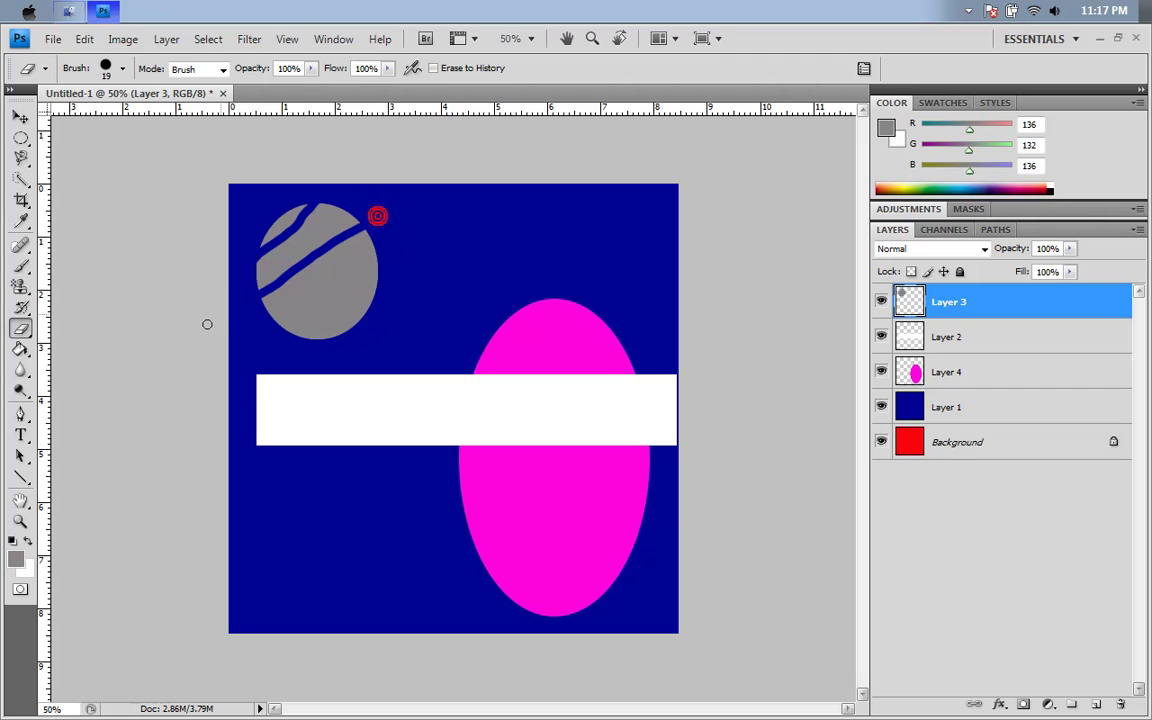
pyautogui.moveTo(427, 247); pyautogui.dragTo(254, 352)
pyautogui.moveTo(277, 204); pyautogui.dragTo(379, 396)
pyautogui.moveTo(376, 242); pyautogui.dragTo(314, 190)
pyautogui.moveTo(452, 357); pyautogui.dragTo(452, 357)
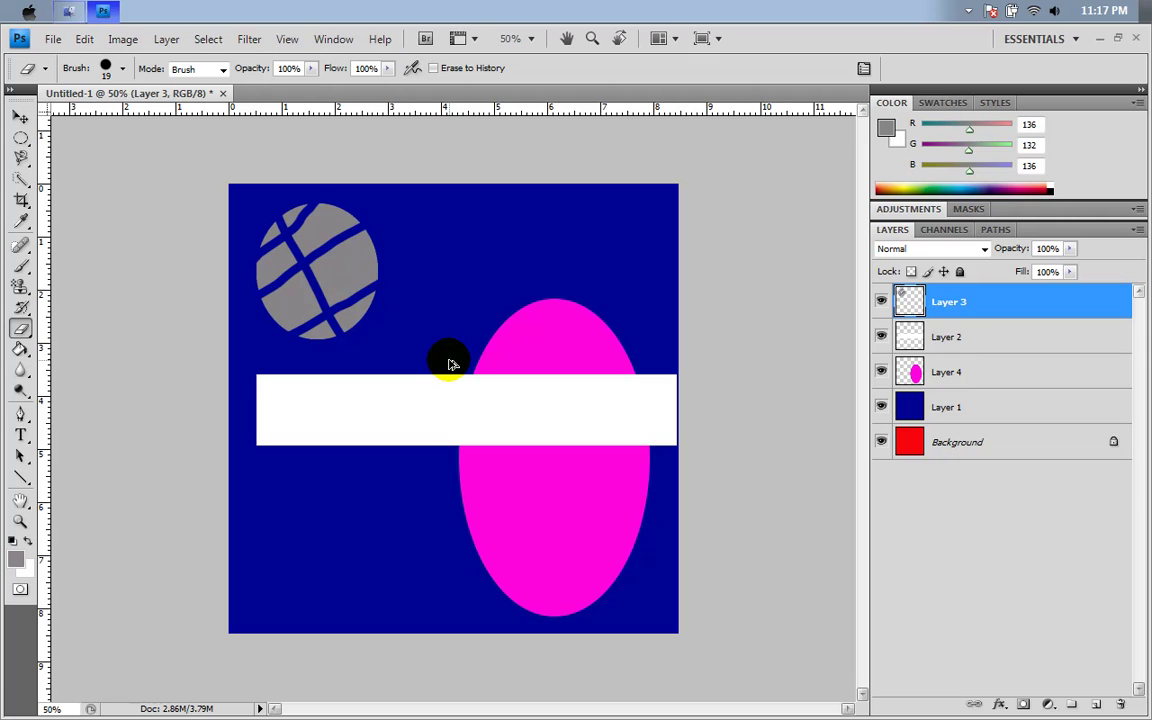
# - Step back through the history until all the crossing eraser lines on the gray ellipse are undone
pyautogui.hotkey('ctrl', 'alt', 'z')
pyautogui.hotkey('ctrl', 'alt', 'z')
pyautogui.hotkey('ctrl', 'alt', 'z')
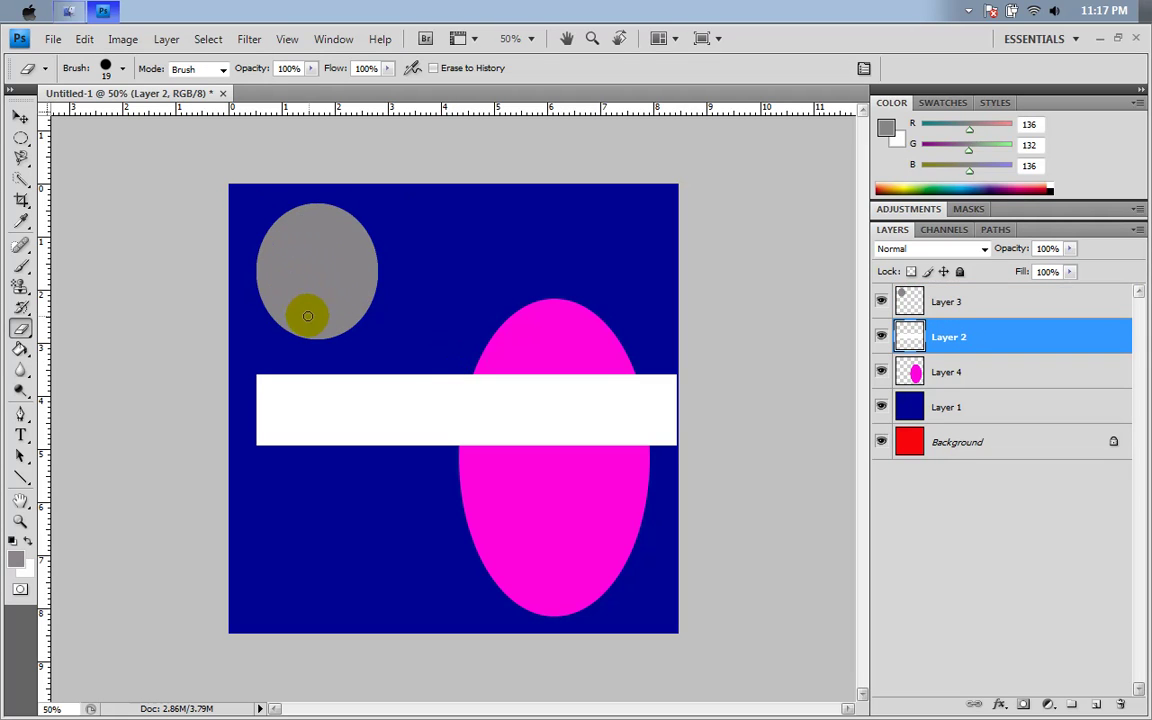
# - Erase parallel diagonal stripes across the gray ellipse with Layer 3 active
pyautogui.moveTo(392, 215); pyautogui.dragTo(258, 316)
pyautogui.click(918, 301)
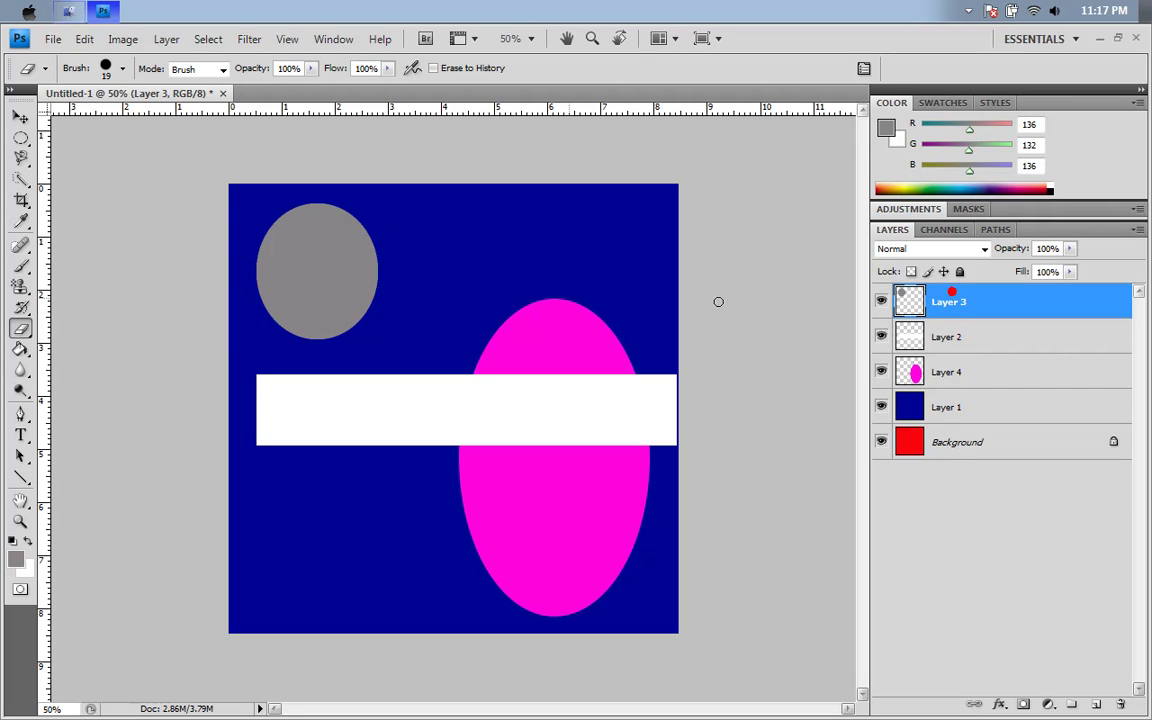
pyautogui.click(381, 218)
pyautogui.moveTo(381, 218); pyautogui.dragTo(193, 300)
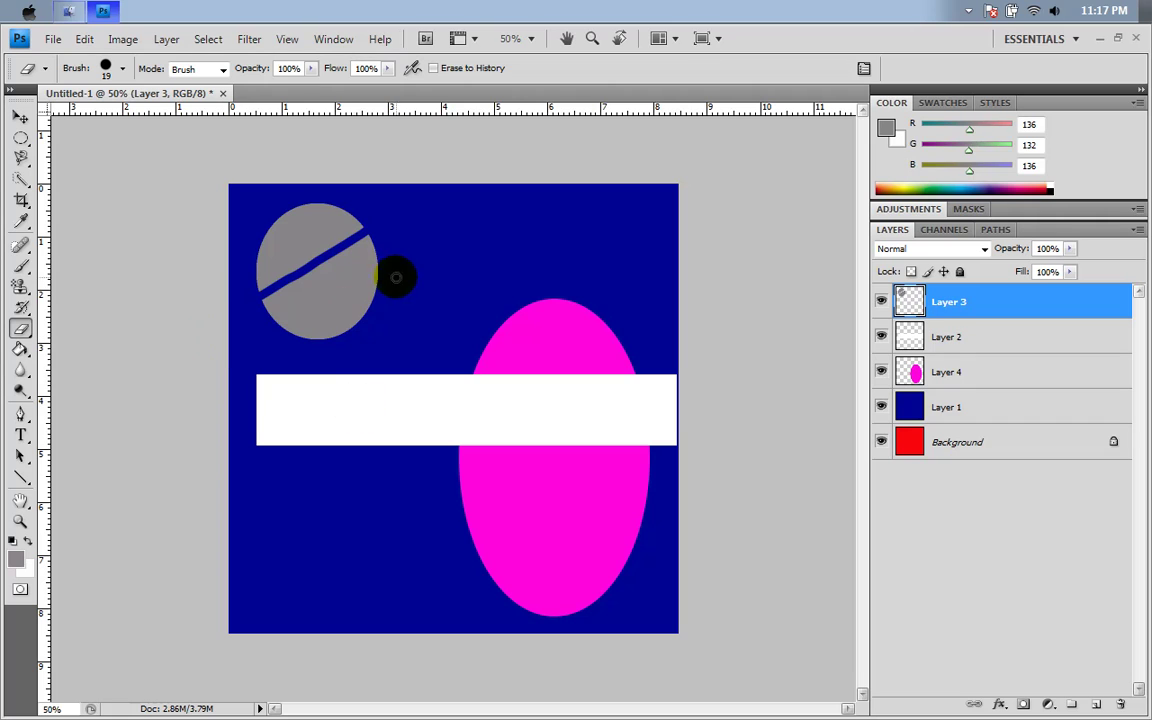
pyautogui.moveTo(400, 244); pyautogui.dragTo(255, 313)
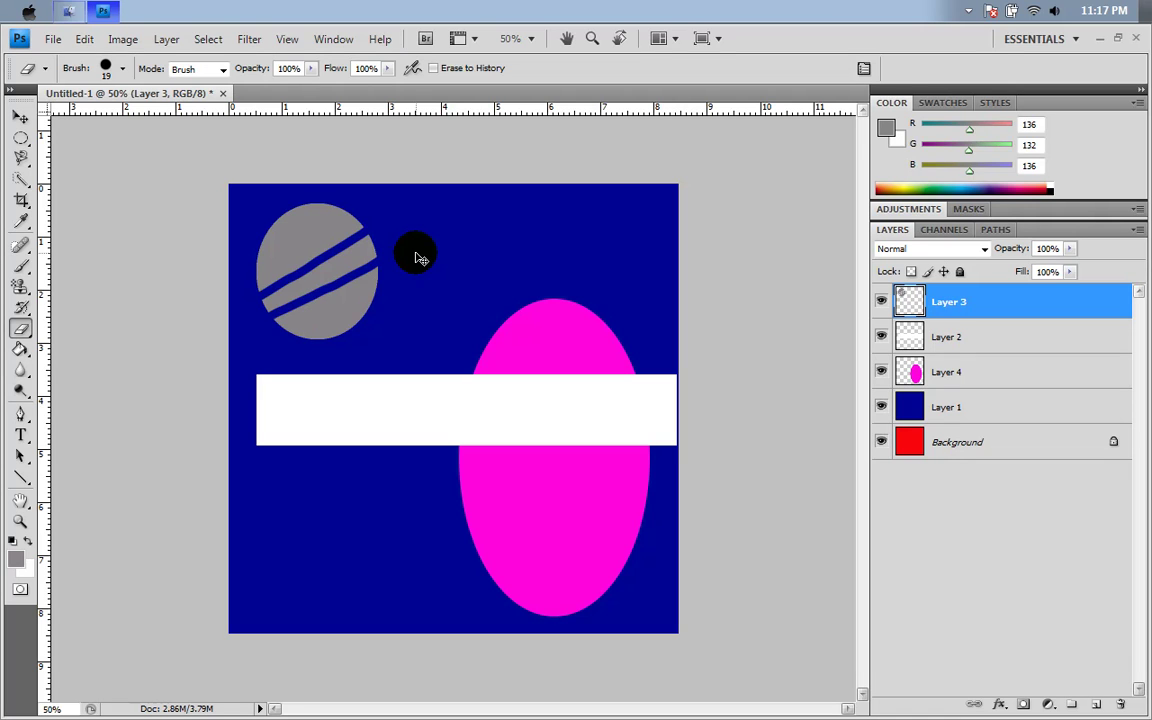
pyautogui.moveTo(398, 265)
pyautogui.mouseDown()
pyautogui.moveTo(296, 290)
pyautogui.moveTo(265, 328)
pyautogui.mouseUp()
# - Undo the parallel diagonal eraser stripes and the Layer 3 selection by stepping back through the history
pyautogui.hotkey('ctrl', 'z')
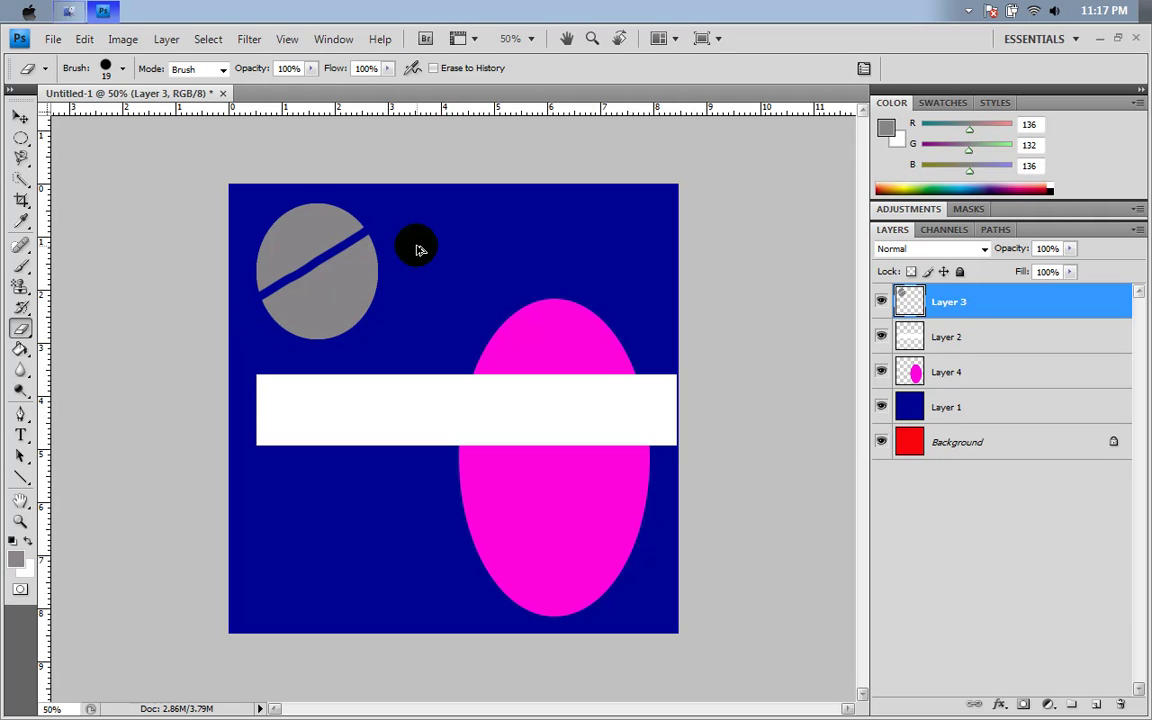
pyautogui.hotkey('ctrl', 'alt', 'z')
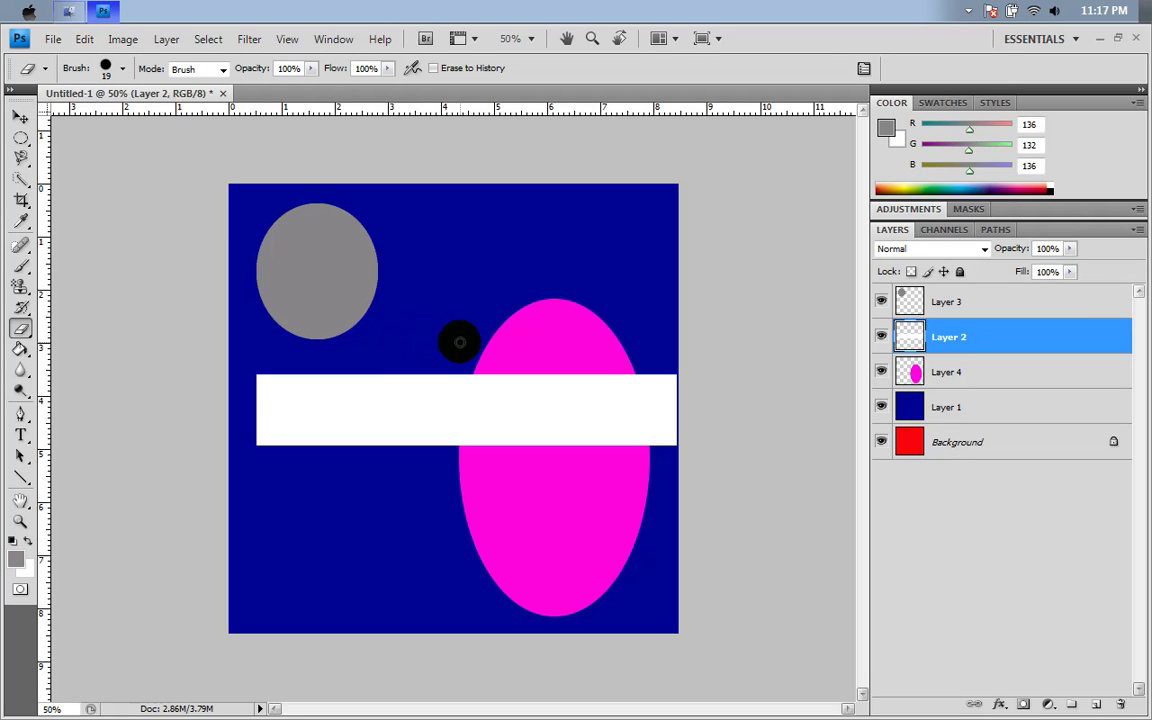
pyautogui.rightClick(968, 15)
pyautogui.click(968, 12)
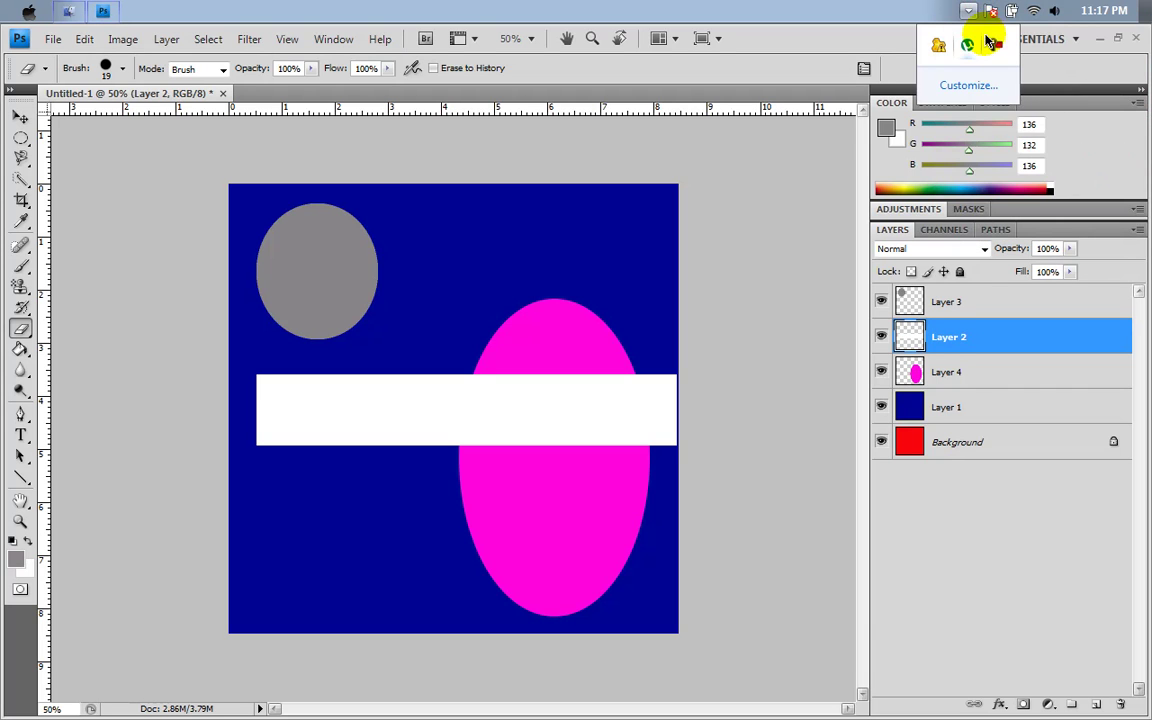